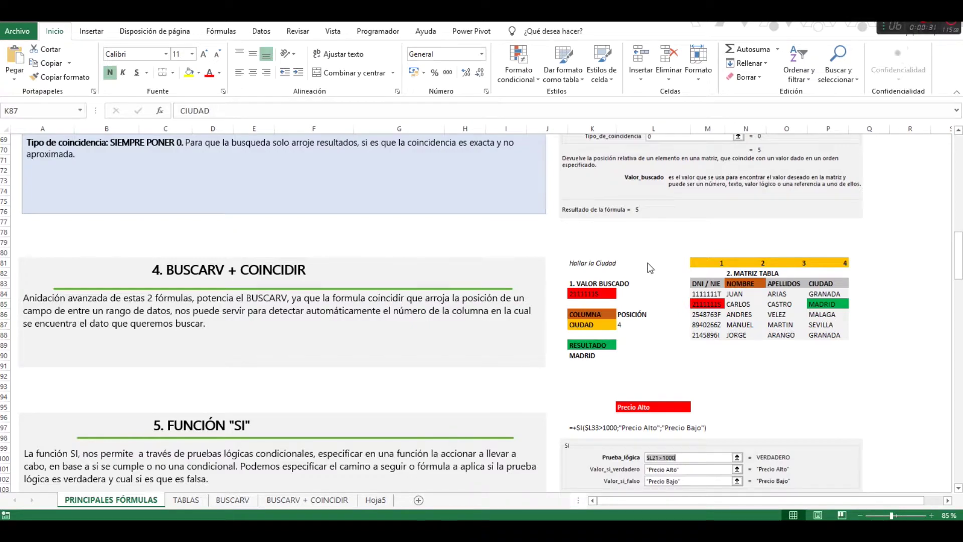
Examine the nested BUSCARV and COINCIDIR formula in result cell K90 and its referenced ranges.
{"action": "left_click", "coordinate": [627, 278]}
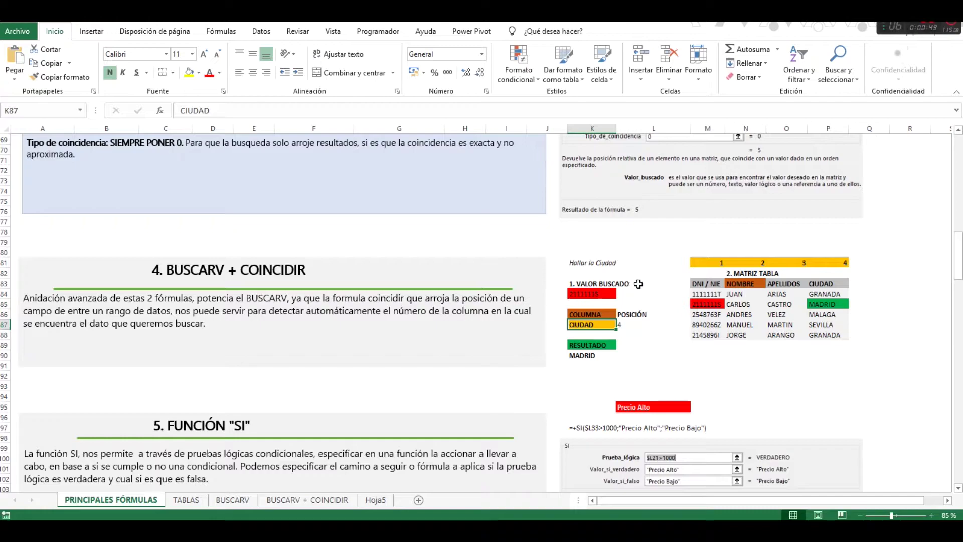
{"action": "left_click", "coordinate": [590, 356]}
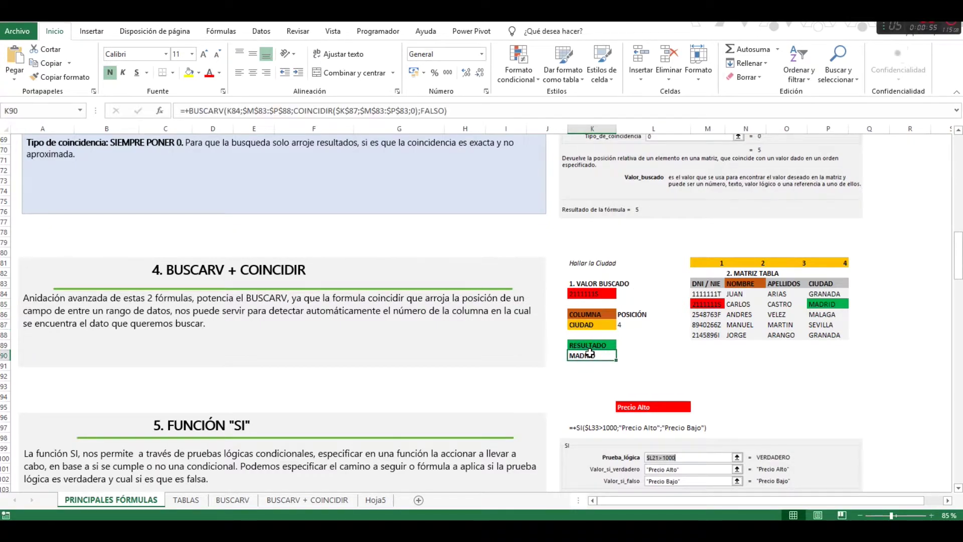
{"action": "double_click", "coordinate": [590, 354]}
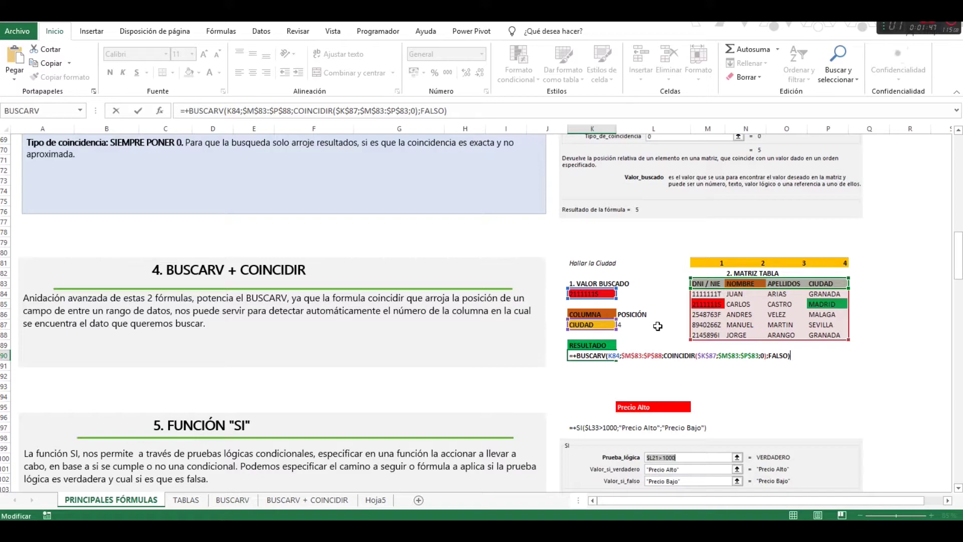
{"action": "key", "text": "ctrl+Return"}
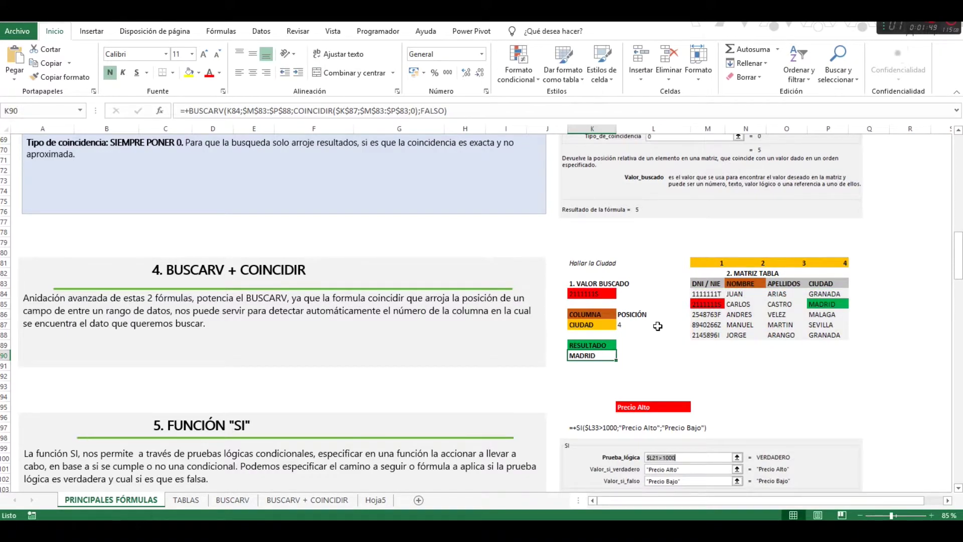
Check the APELLIDOS column, the surname in the highlighted DNI row, and the position numbers above APELLIDOS and CIUDAD.
{"action": "left_click", "coordinate": [777, 283]}
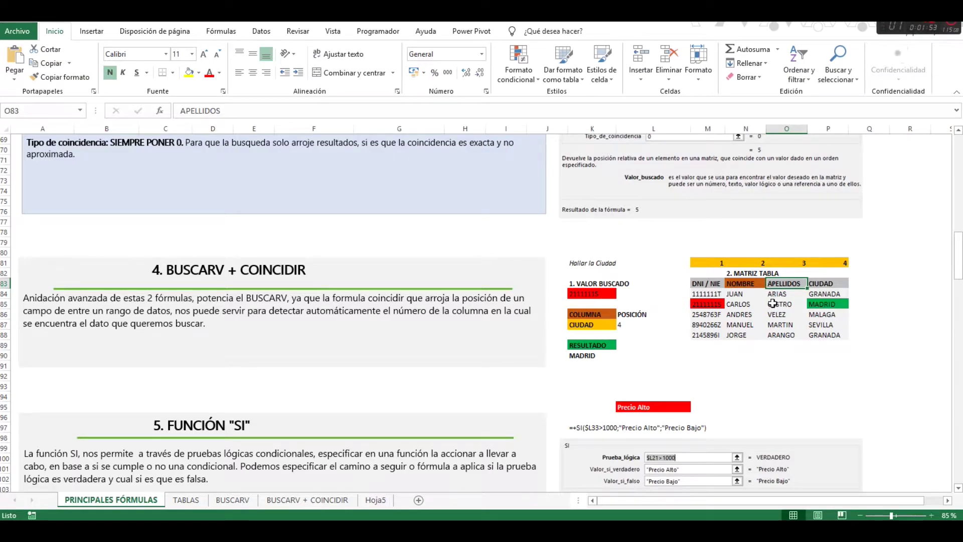
{"action": "left_click", "coordinate": [774, 305]}
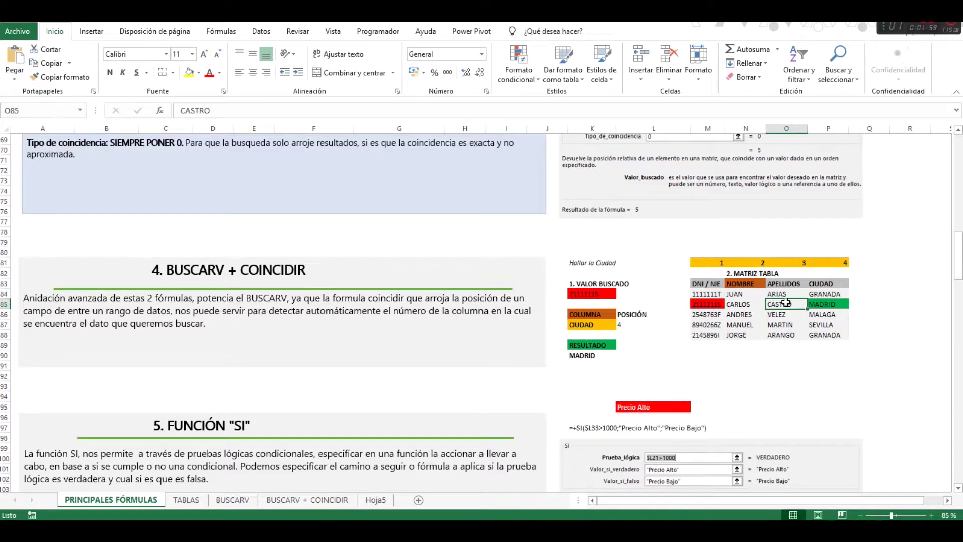
{"action": "left_click", "coordinate": [836, 262]}
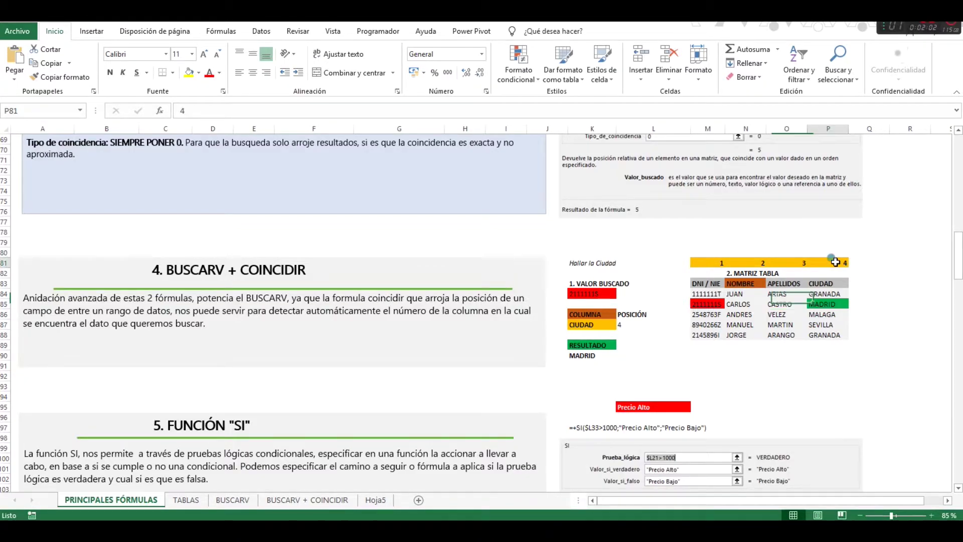
{"action": "left_click", "coordinate": [790, 263]}
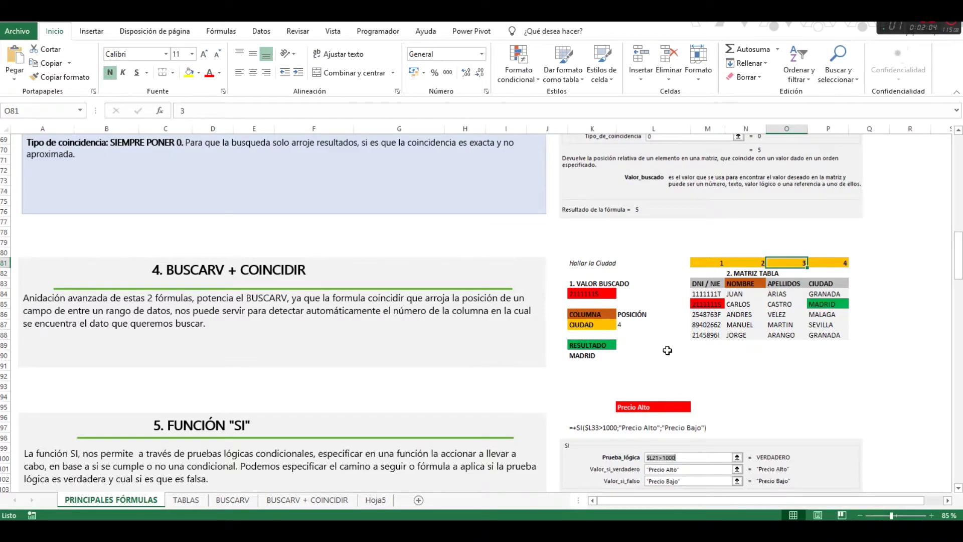
Begin a BUSCARV formula in cell M90 with K84 as lookup value and the absolute range $M$83:$P$88 as table.
{"action": "left_click", "coordinate": [705, 356]}
{"action": "type", "text": "+"}
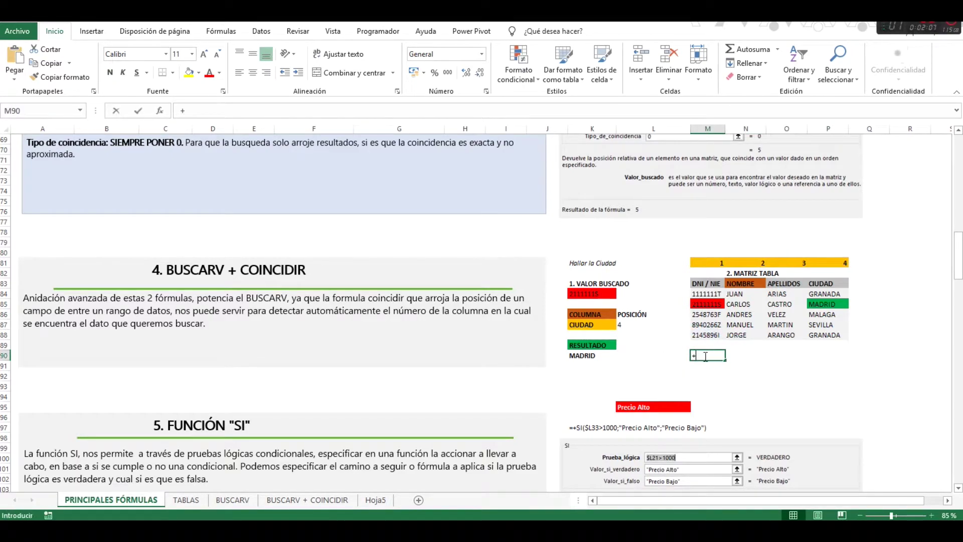
{"action": "type", "text": "BUSCARV("}
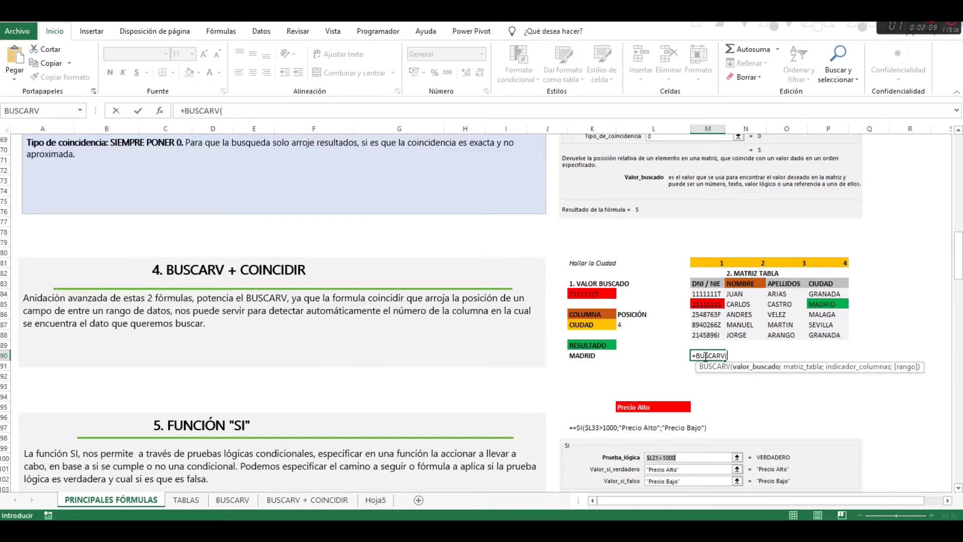
{"action": "left_click", "coordinate": [587, 295]}
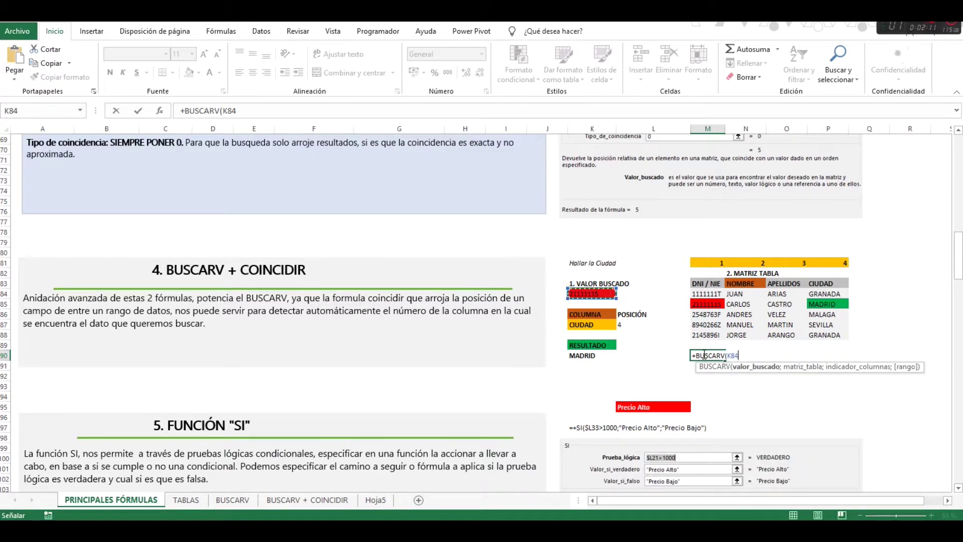
{"action": "type", "text": ";"}
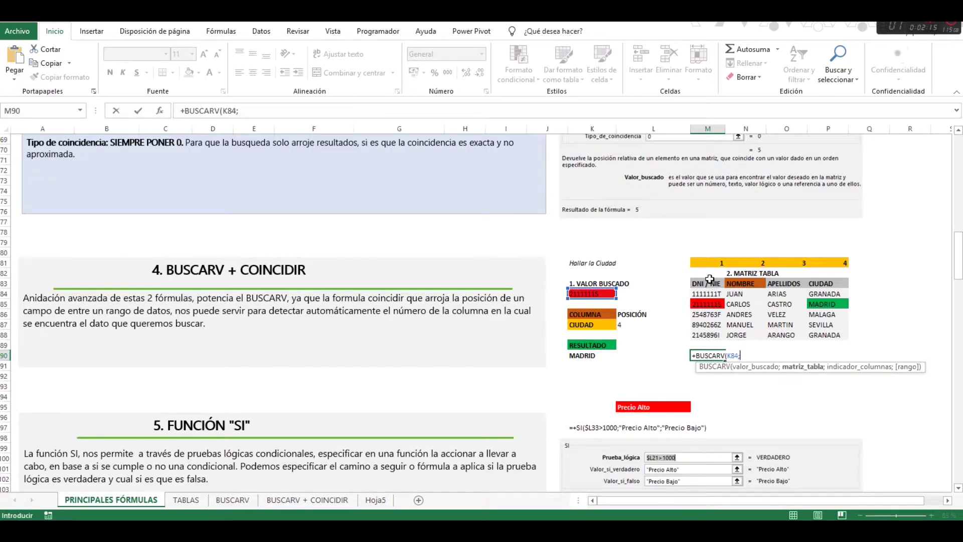
{"action": "left_click_drag", "start_coordinate": [710, 279], "coordinate": [821, 336]}
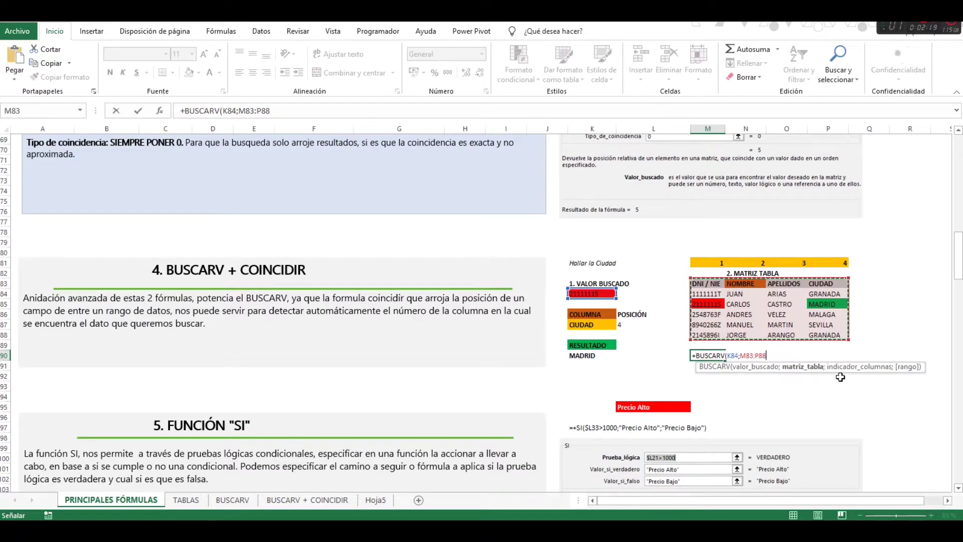
{"action": "key", "text": "F4"}
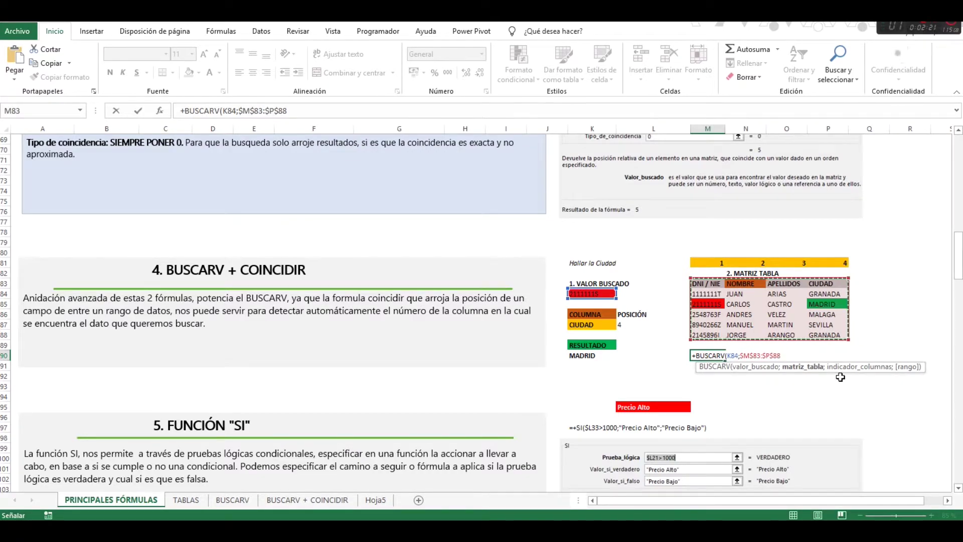
Complete the BUSCARV formula in M90 with column index 3 and FALSO for an exact match.
{"action": "type", "text": ";"}
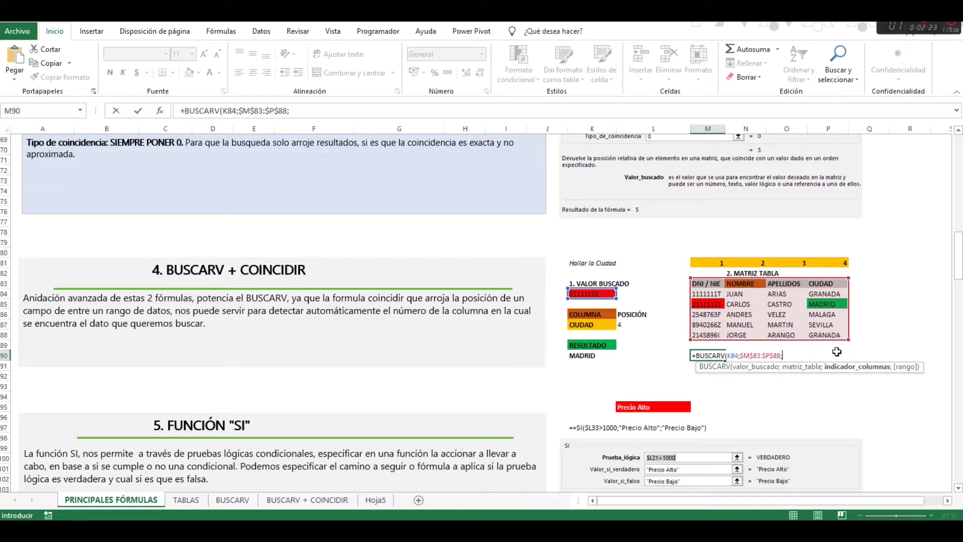
{"action": "type", "text": "3;"}
{"action": "key", "text": "Down"}
{"action": "key", "text": "Tab"}
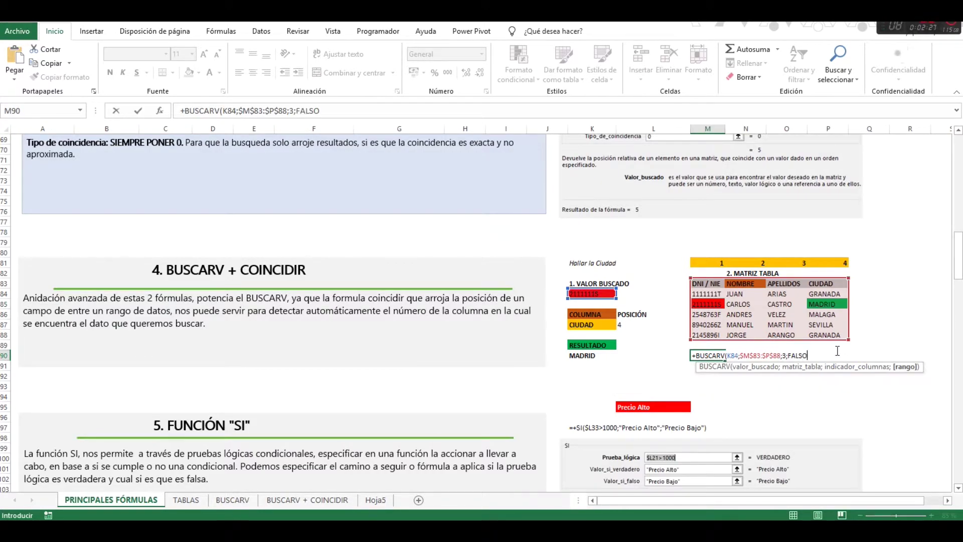
{"action": "type", "text": ")"}
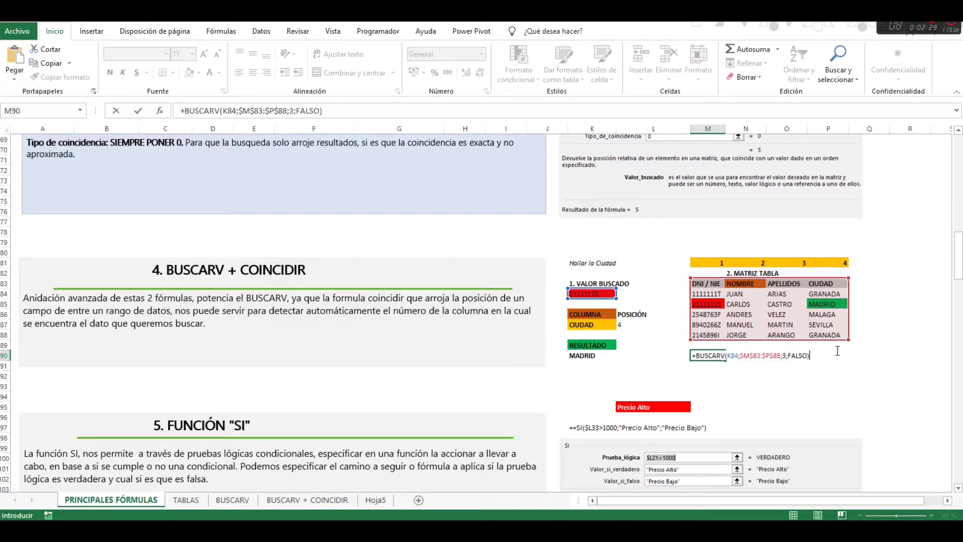
{"action": "key", "text": "ctrl+Return"}
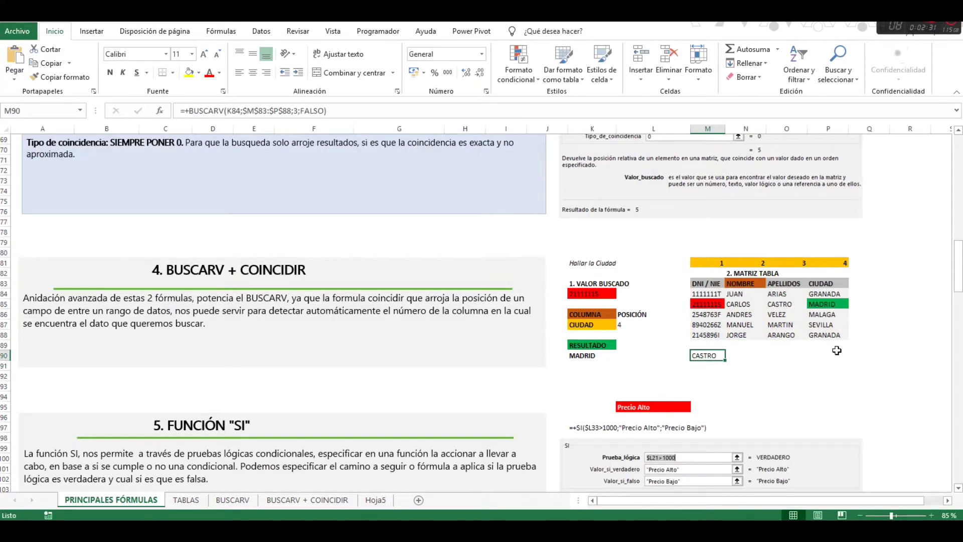
Begin a second BUSCARV formula in cell N90 using lookup value K84 and the absolute table range $M$83:$P$88.
{"action": "key", "text": "Down"}
{"action": "key", "text": "Up"}
{"action": "key", "text": "Right"}
{"action": "type", "text": "+busc"}
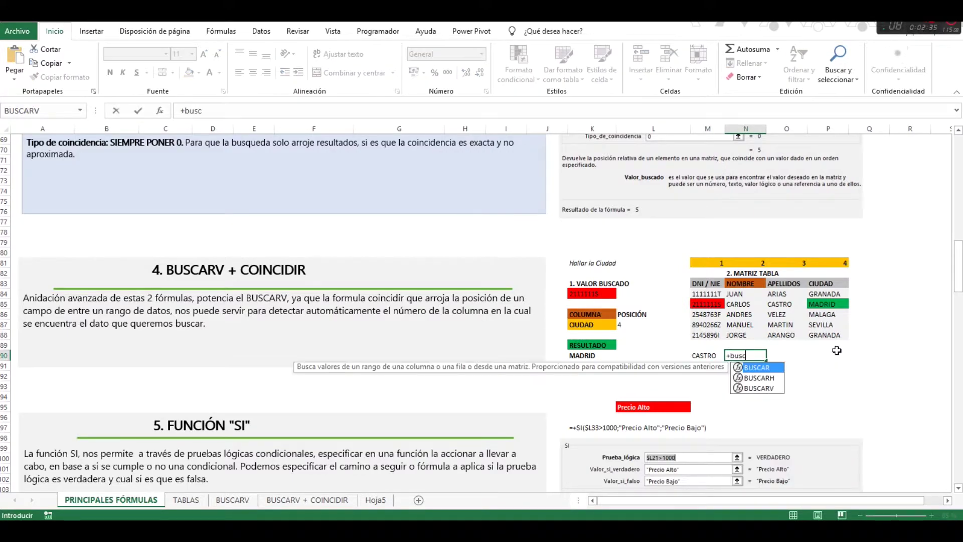
{"action": "type", "text": "arv"}
{"action": "key", "text": "Tab"}
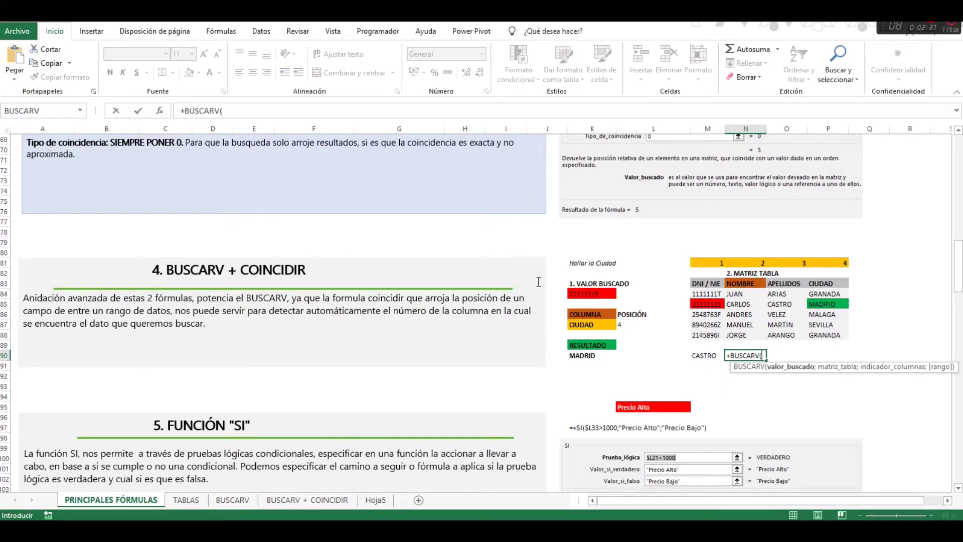
{"action": "left_click", "coordinate": [600, 295]}
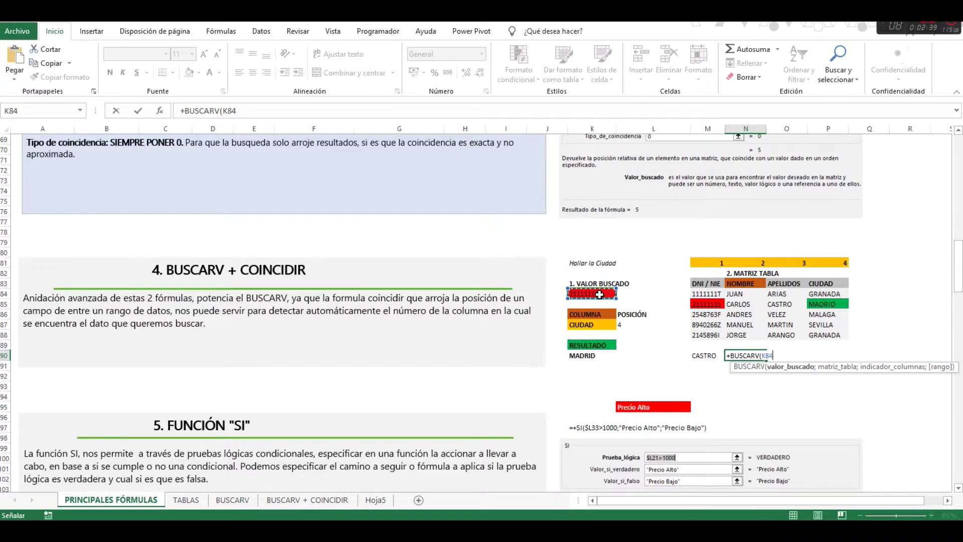
{"action": "type", "text": ";"}
{"action": "left_click_drag", "start_coordinate": [703, 283], "coordinate": [839, 335]}
{"action": "key", "text": "F4"}
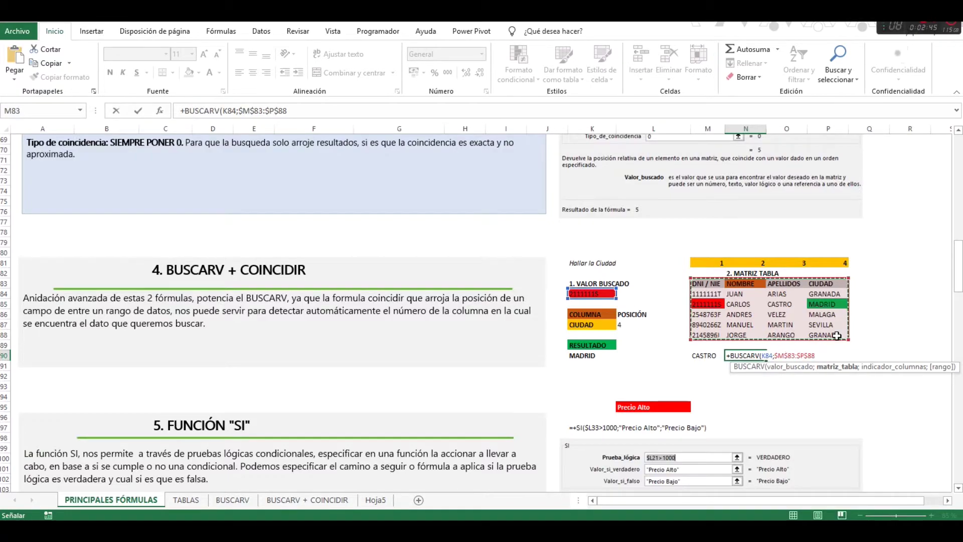
Complete the BUSCARV formula in N90 with column index 4 and FALSO for an exact match.
{"action": "type", "text": ";"}
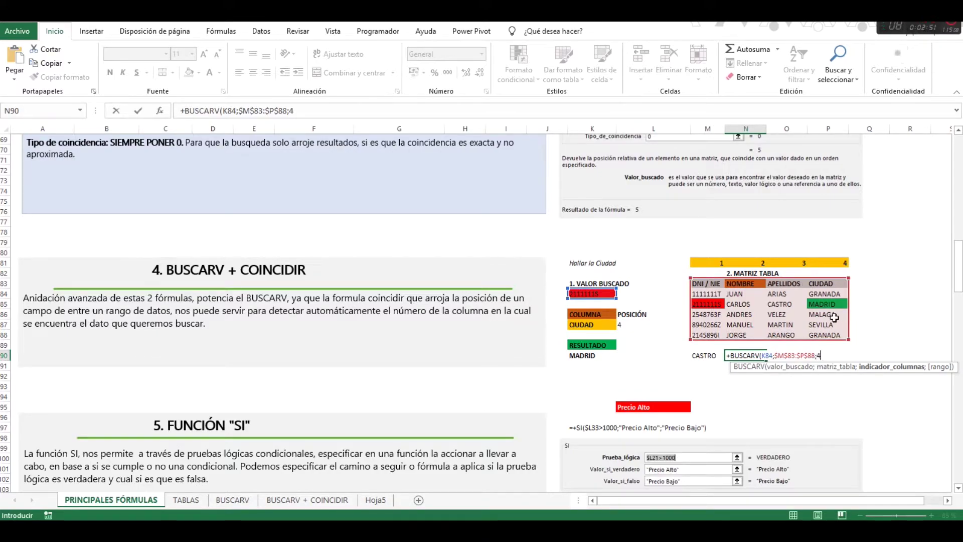
{"action": "type", "text": "4;FALSO"}
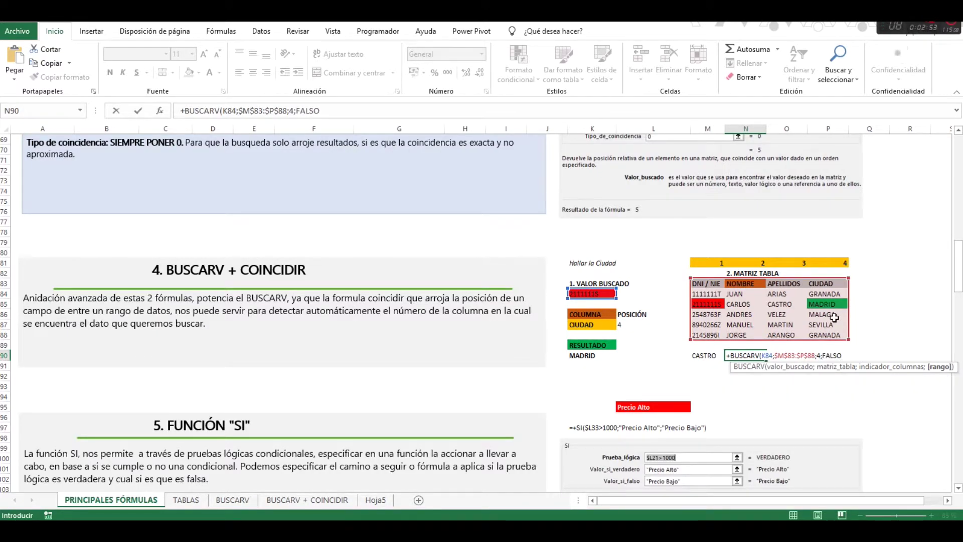
{"action": "type", "text": ")"}
{"action": "key", "text": "Return"}
{"action": "key", "text": "Up"}
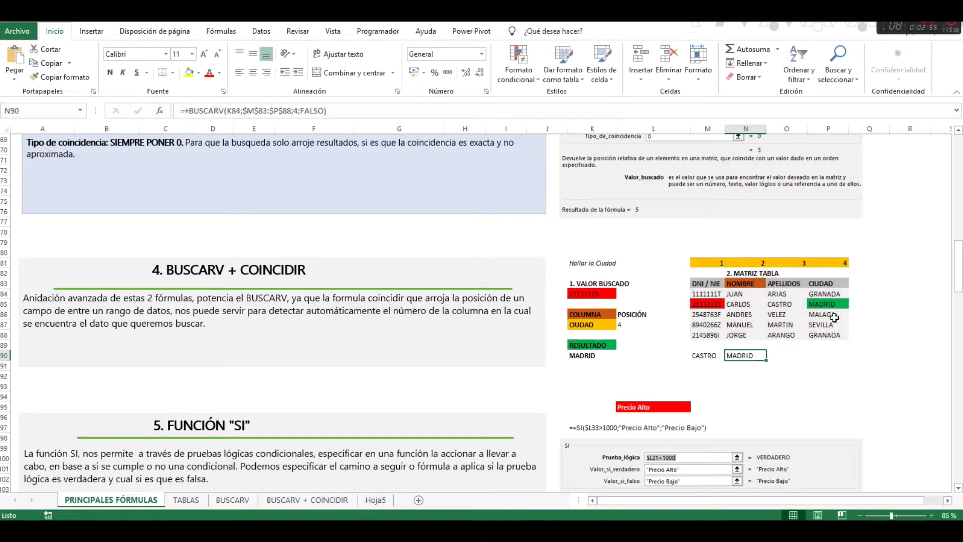
Show the formula of M90 as text in cell M91 using FORMULATEXTO(M90).
{"action": "key", "text": "Left"}
{"action": "key", "text": "Down"}
{"action": "type", "text": "+"}
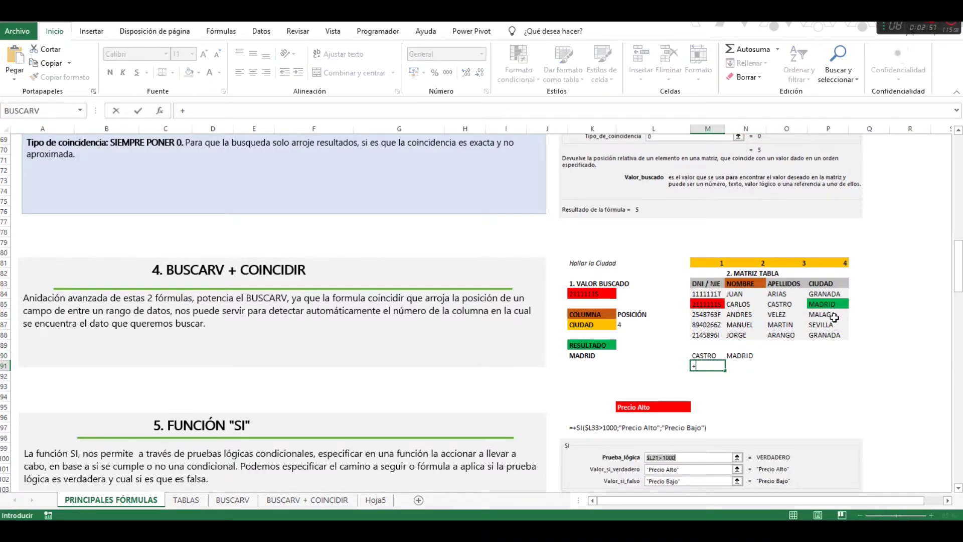
{"action": "type", "text": "for"}
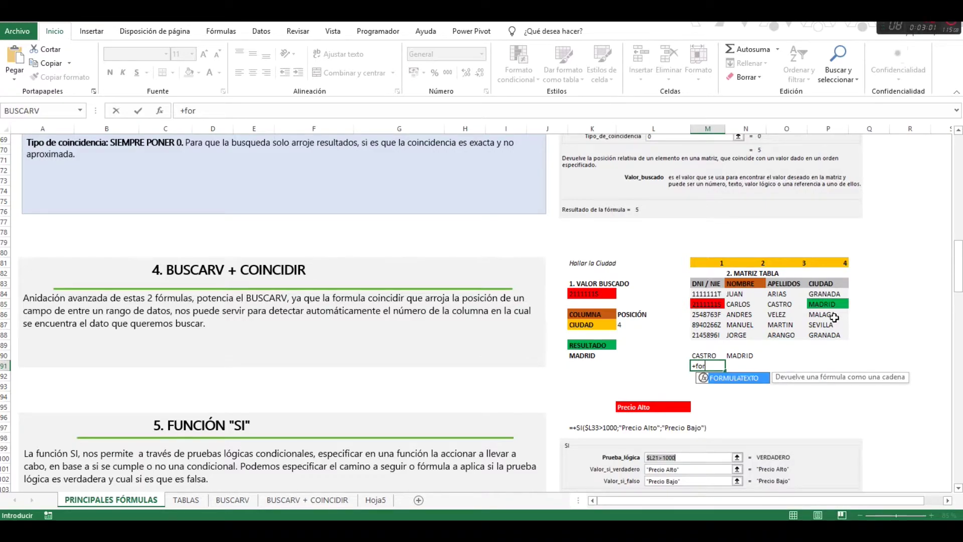
{"action": "key", "text": "Tab"}
{"action": "key", "text": "Up"}
{"action": "key", "text": "Return"}
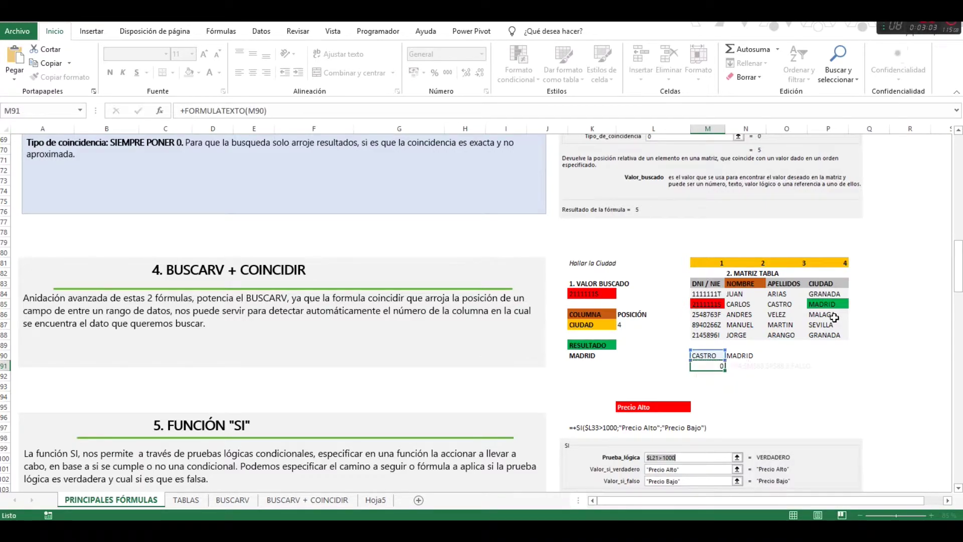
Show the formula of N90 as text in cell M92 using FORMULATEXTO(N90).
{"action": "type", "text": "+g"}
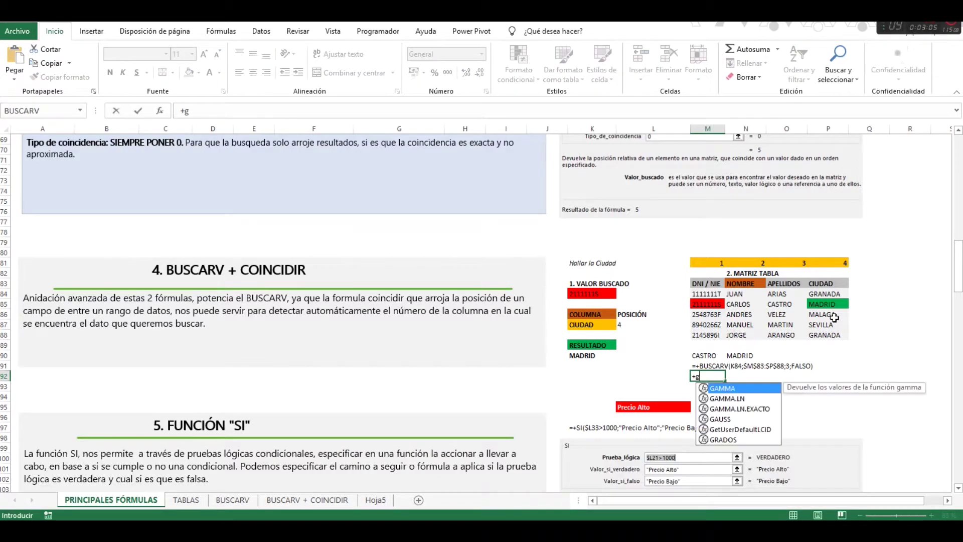
{"action": "key", "text": "BackSpace"}
{"action": "type", "text": "for"}
{"action": "key", "text": "Tab"}
{"action": "key", "text": "Up"}
{"action": "key", "text": "Up"}
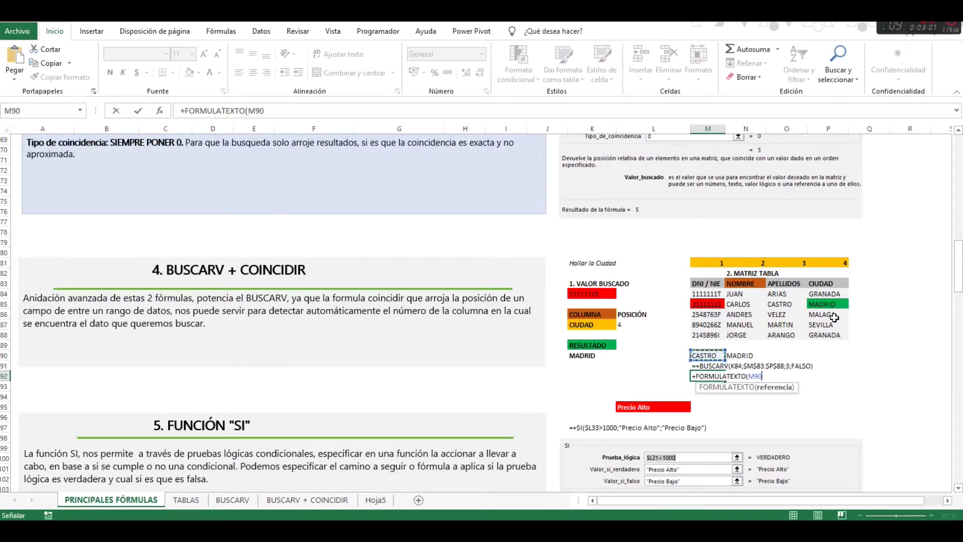
{"action": "key", "text": "Right"}
{"action": "key", "text": "Return"}
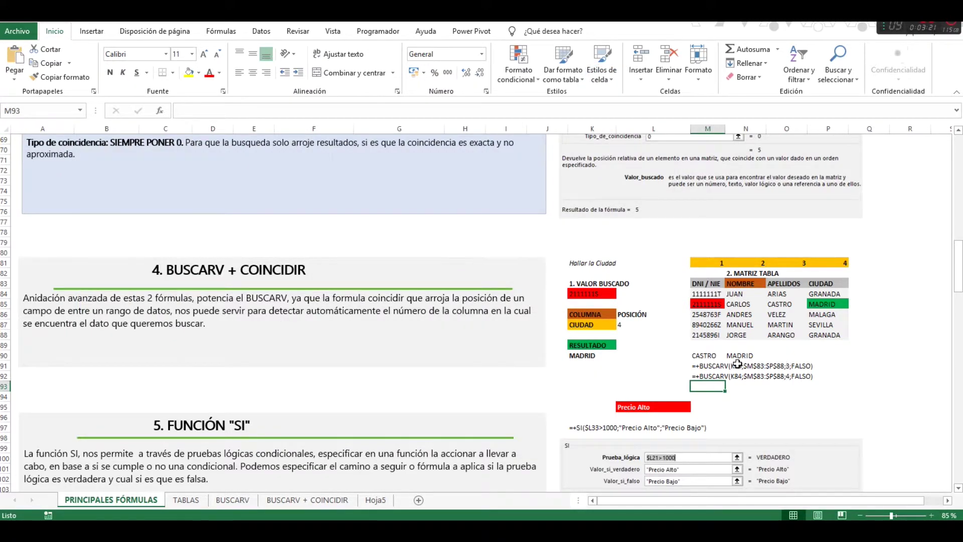
Compare the displayed formula text in M91 with columns O and P and the position number above CIUDAD.
{"action": "left_click", "coordinate": [721, 365]}
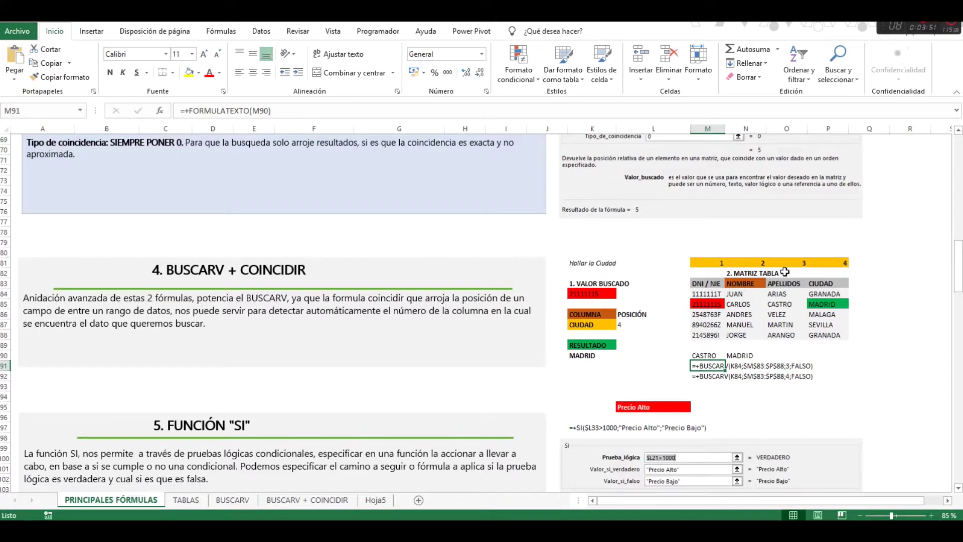
{"action": "left_click", "coordinate": [791, 129]}
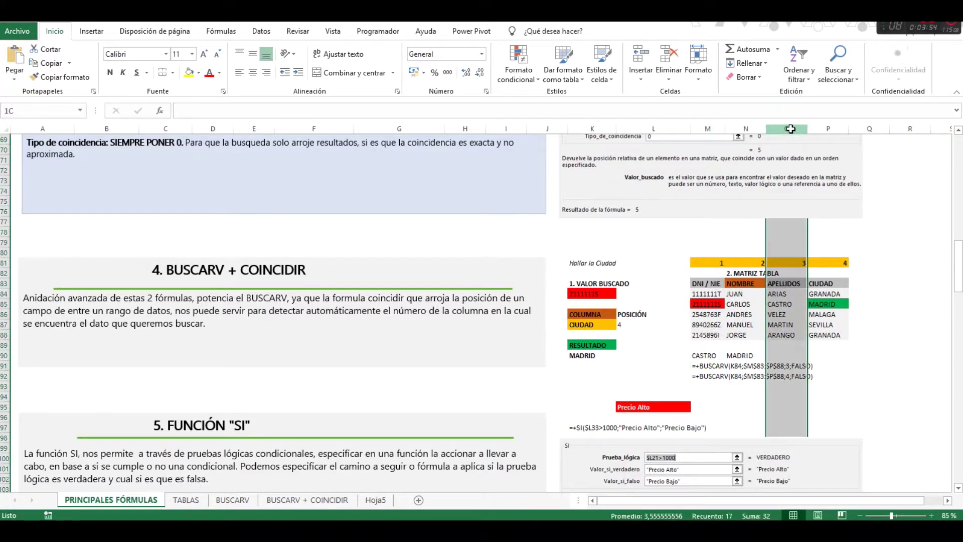
{"action": "left_click", "coordinate": [836, 127]}
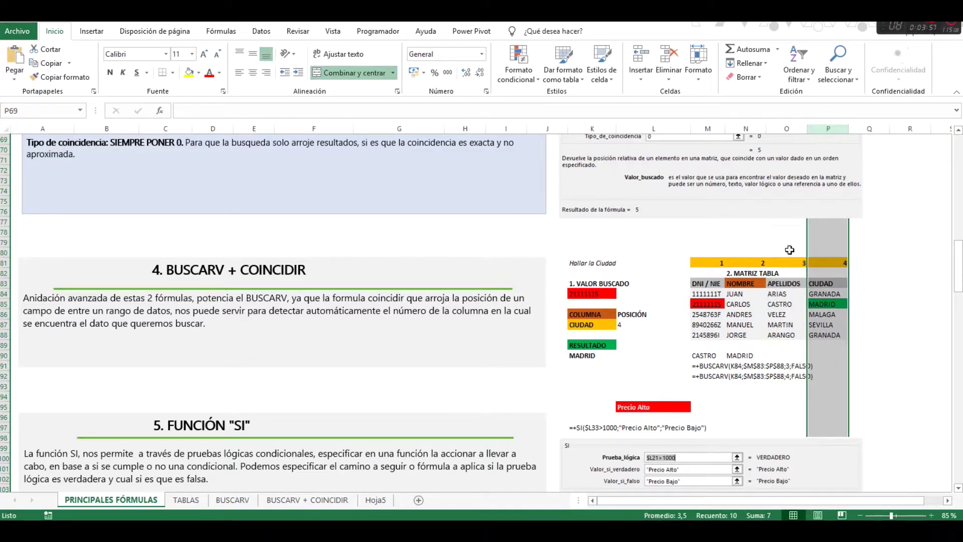
{"action": "left_click", "coordinate": [829, 263]}
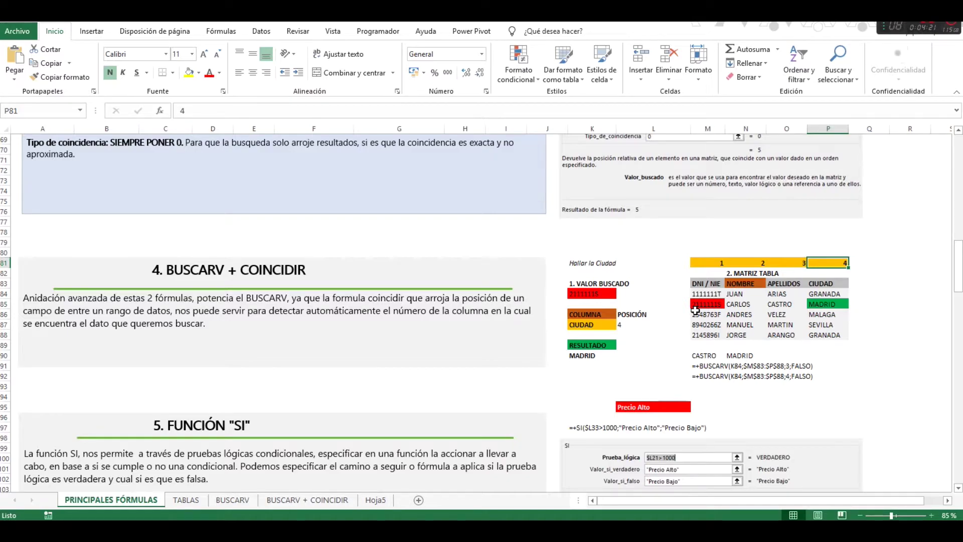
Examine the COINCIDIR formula in L87 and the column position numbers in row 81 above the table.
{"action": "left_click", "coordinate": [632, 325]}
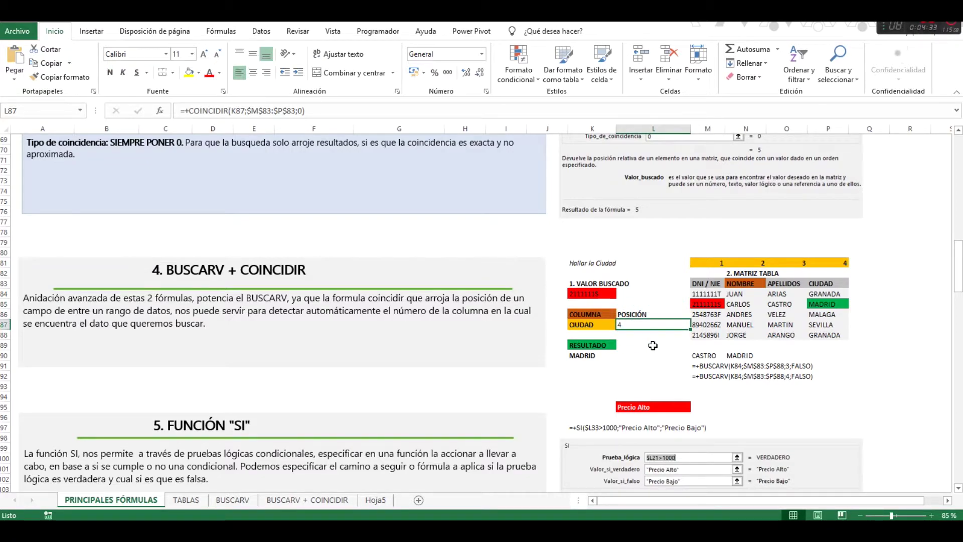
{"action": "key", "text": "Down"}
{"action": "key", "text": "Down"}
{"action": "key", "text": "Down"}
{"action": "key", "text": "Down"}
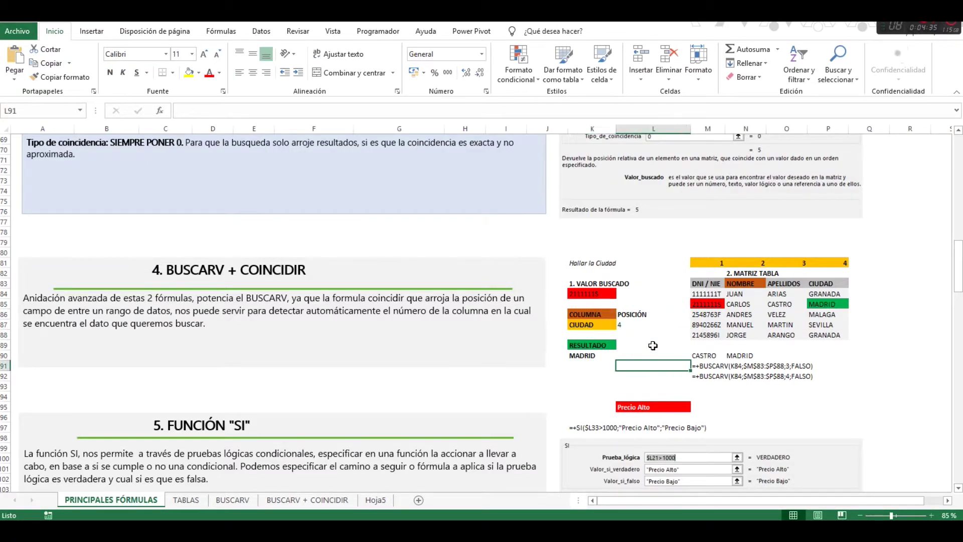
{"action": "key", "text": "Down"}
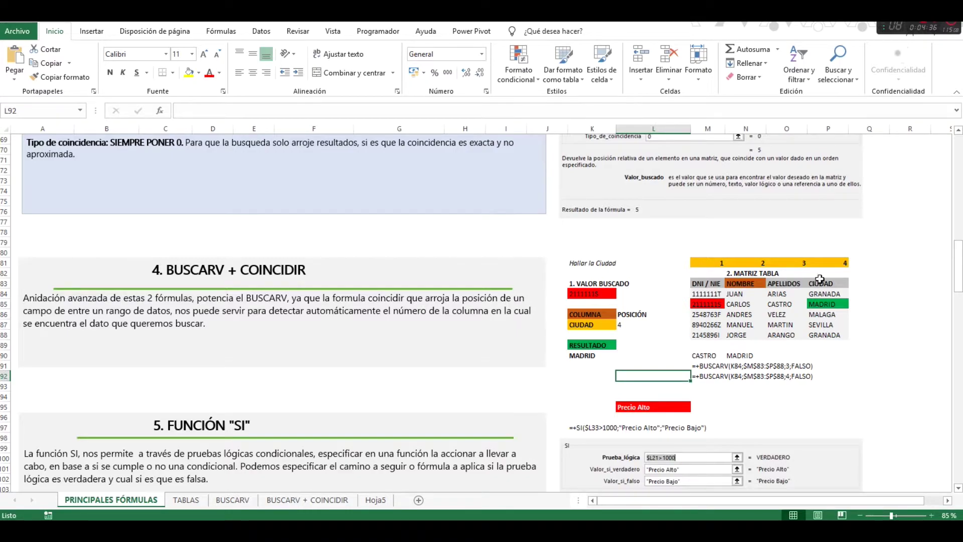
{"action": "left_click", "coordinate": [832, 262]}
{"action": "left_click", "coordinate": [796, 262]}
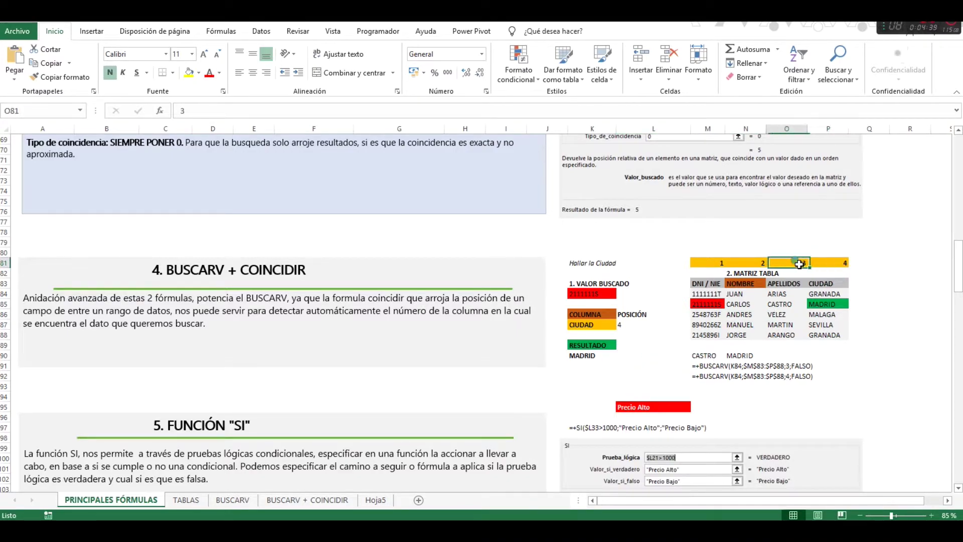
{"action": "left_click", "coordinate": [760, 262]}
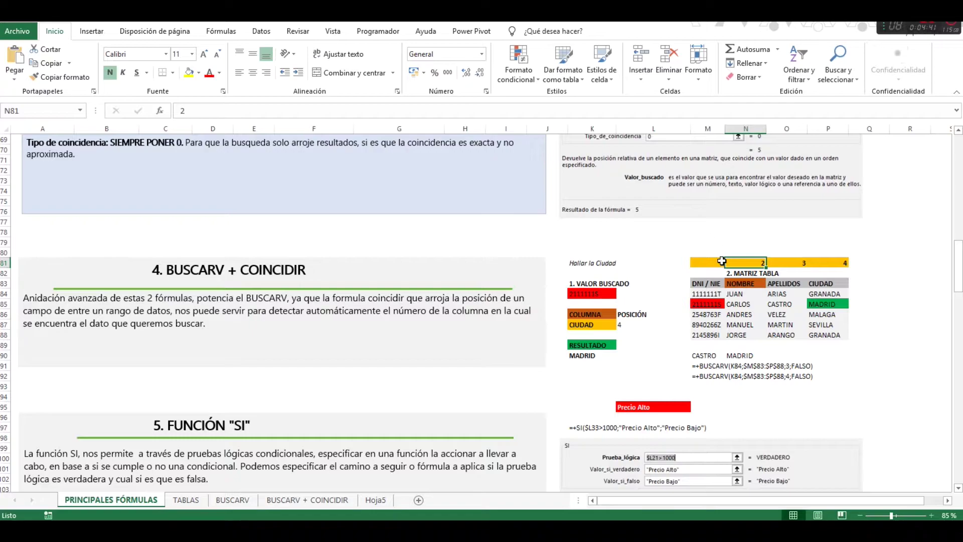
{"action": "left_click", "coordinate": [722, 261]}
{"action": "left_click", "coordinate": [721, 251]}
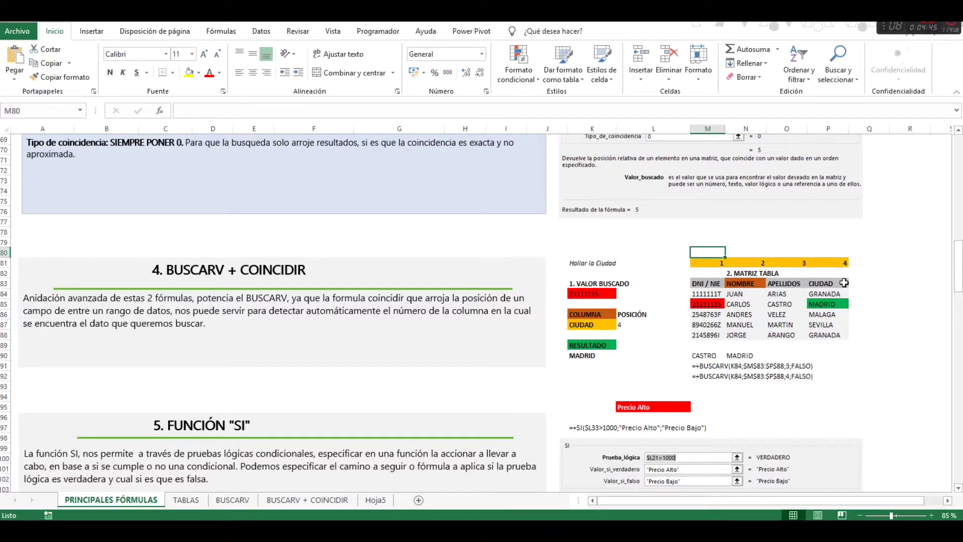
Examine the header row M83:P83 in comparison with the full table range M83:P88.
{"action": "left_click_drag", "start_coordinate": [835, 283], "coordinate": [708, 280]}
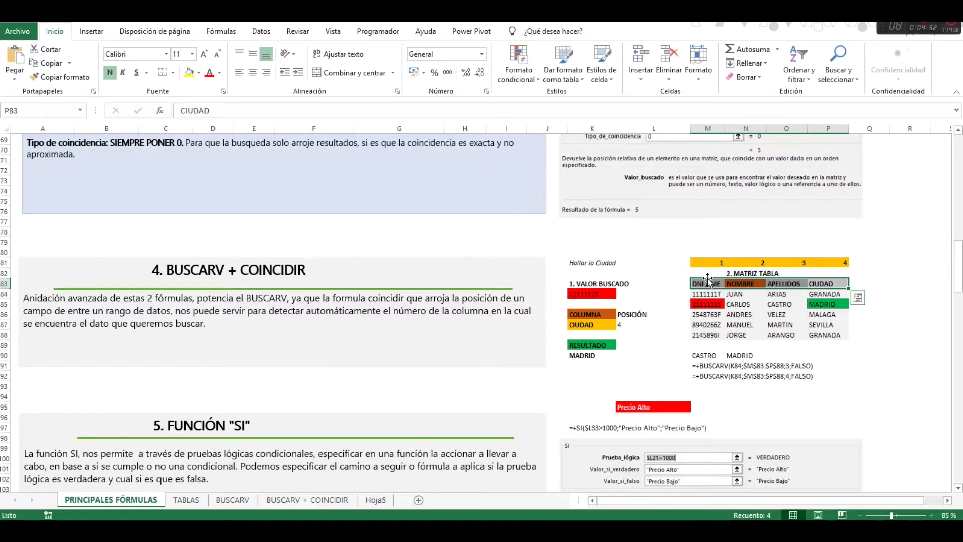
{"action": "key", "text": "Left"}
{"action": "key", "text": "Left"}
{"action": "key", "text": "Left"}
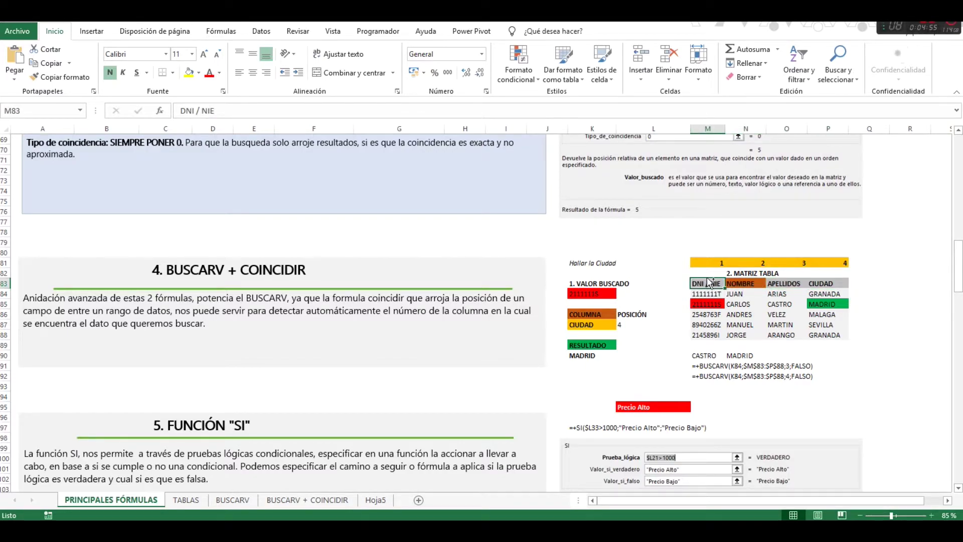
{"action": "key", "text": "ctrl+shift+Right"}
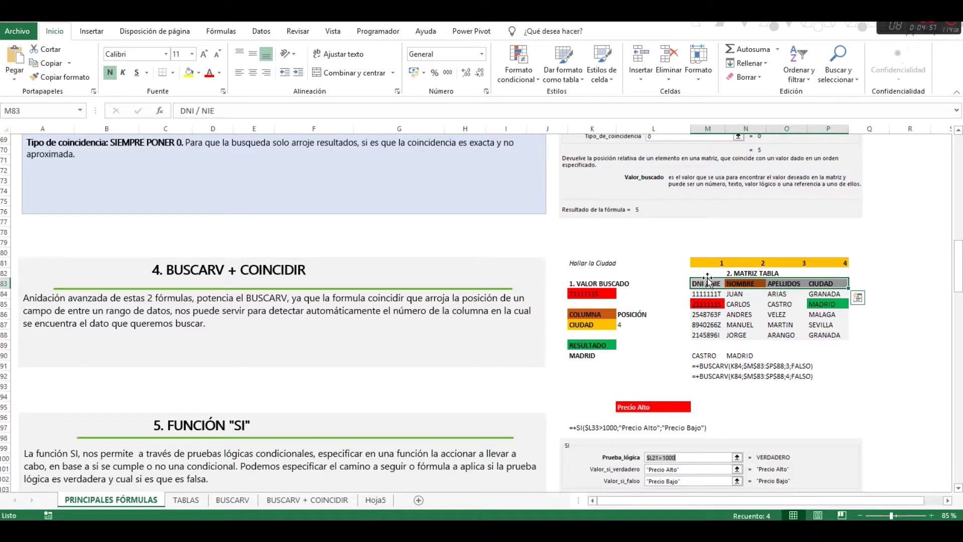
{"action": "key", "text": "Left"}
{"action": "key", "text": "Right"}
{"action": "key", "text": "ctrl+shift+Right"}
{"action": "key", "text": "ctrl+shift+Down"}
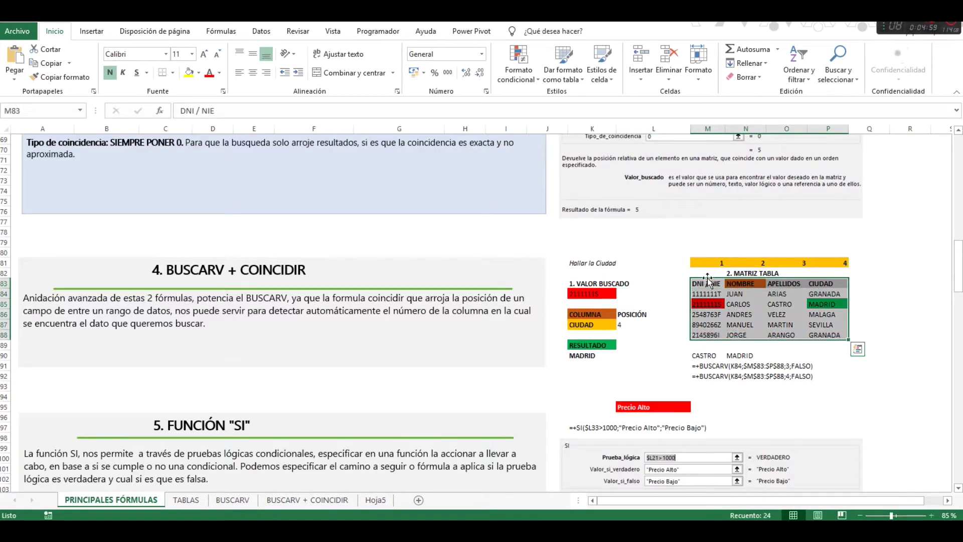
{"action": "key", "text": "Left"}
{"action": "key", "text": "Right"}
{"action": "key", "text": "ctrl+shift+Right"}
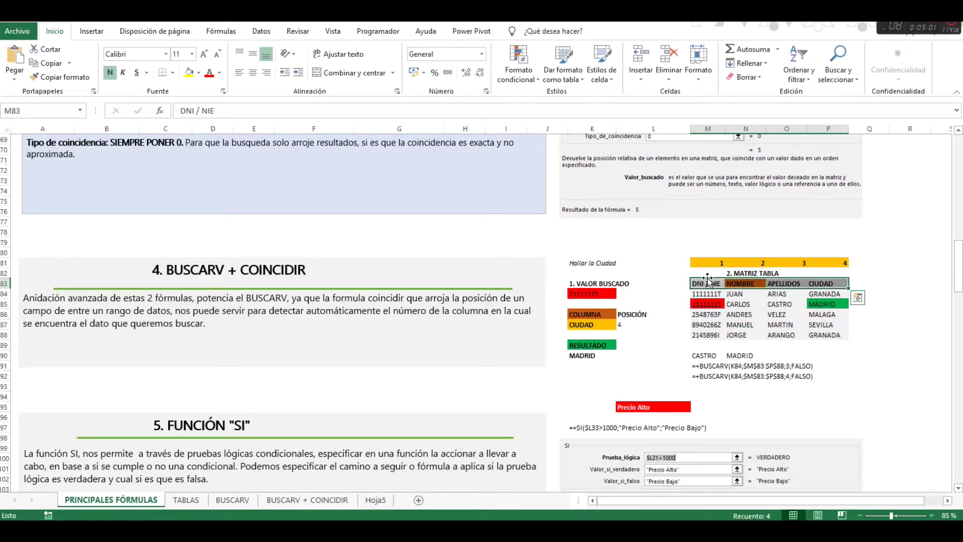
Review the formula text in M91 against the CIUDAD header and the header row from DNI / NIE to CIUDAD.
{"action": "key", "text": "Down"}
{"action": "key", "text": "Down"}
{"action": "key", "text": "Down"}
{"action": "key", "text": "Down"}
{"action": "key", "text": "Down"}
{"action": "key", "text": "Down"}
{"action": "key", "text": "Down"}
{"action": "key", "text": "Down"}
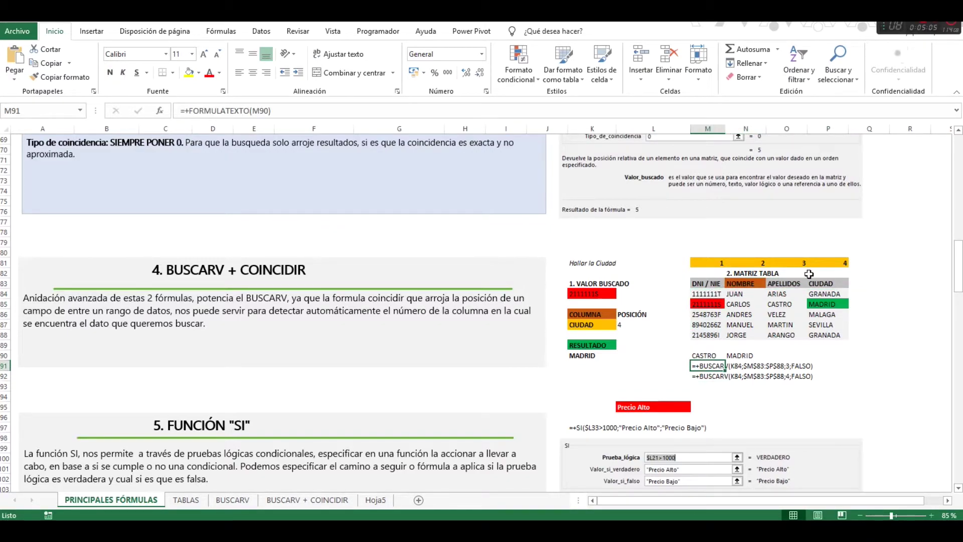
{"action": "left_click", "coordinate": [826, 284]}
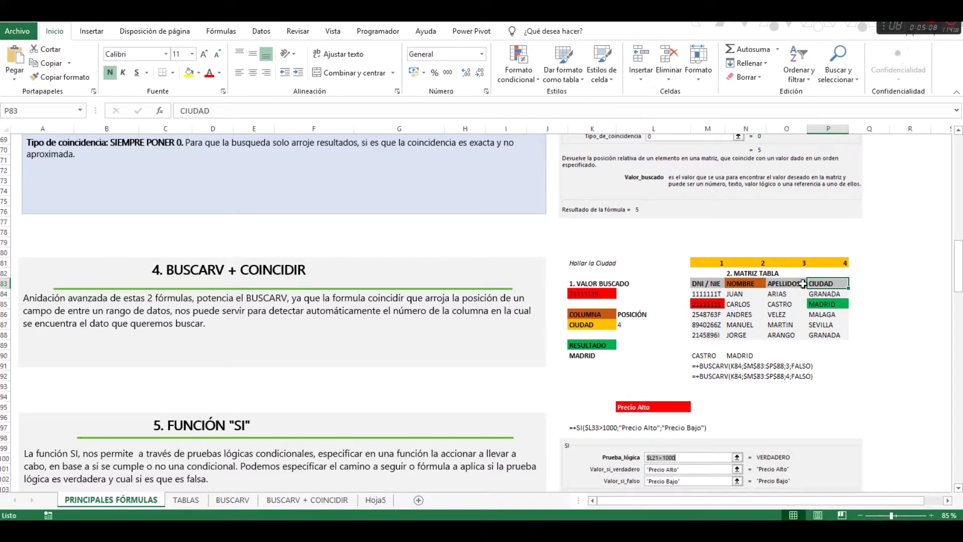
{"action": "left_click_drag", "start_coordinate": [702, 283], "coordinate": [831, 285]}
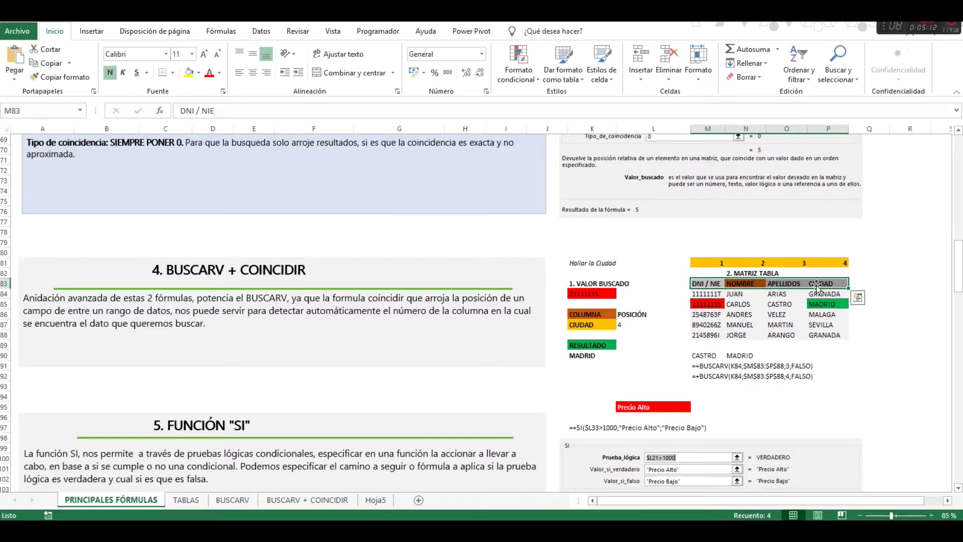
Begin a COINCIDIR formula in K92 with the absolute reference $K$87 as the lookup value.
{"action": "left_click", "coordinate": [646, 374]}
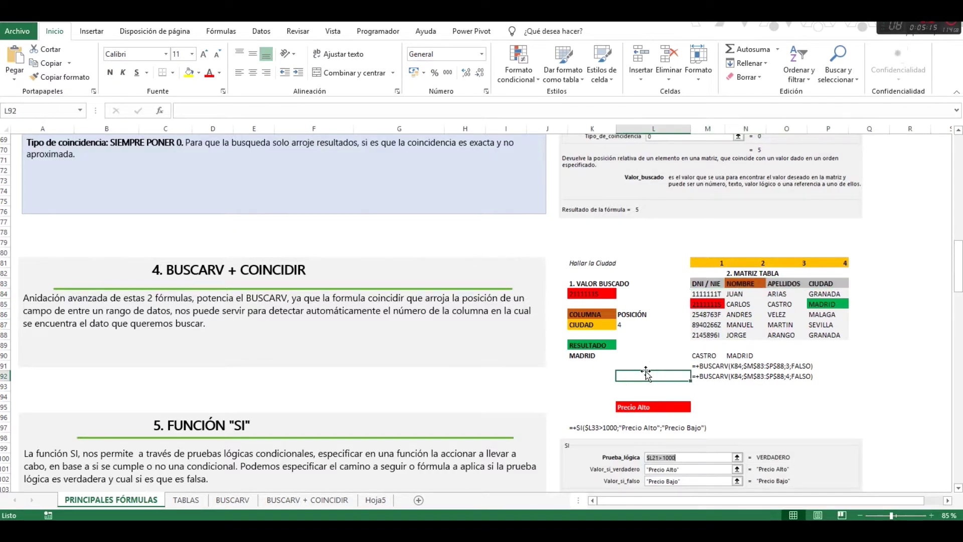
{"action": "key", "text": "Left"}
{"action": "type", "text": "+c"}
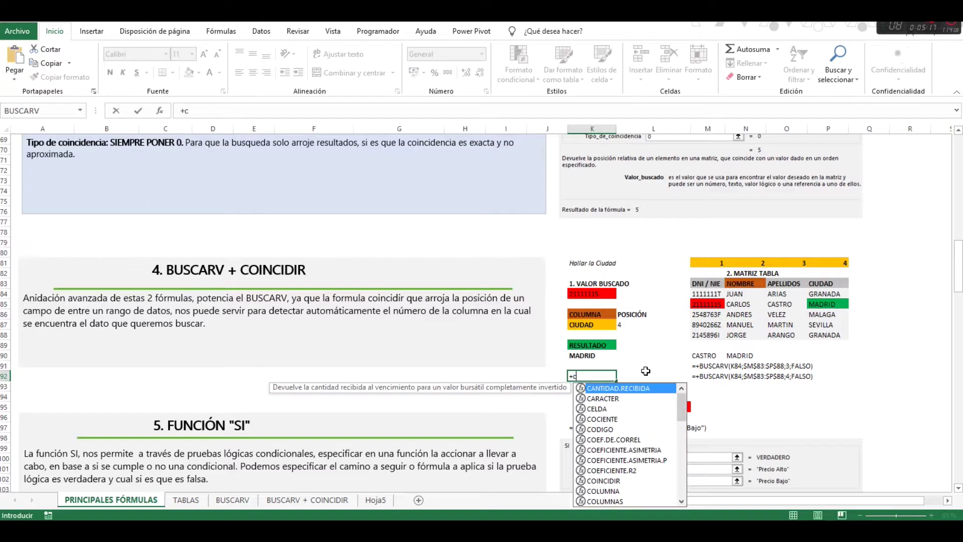
{"action": "type", "text": "oin"}
{"action": "key", "text": "Tab"}
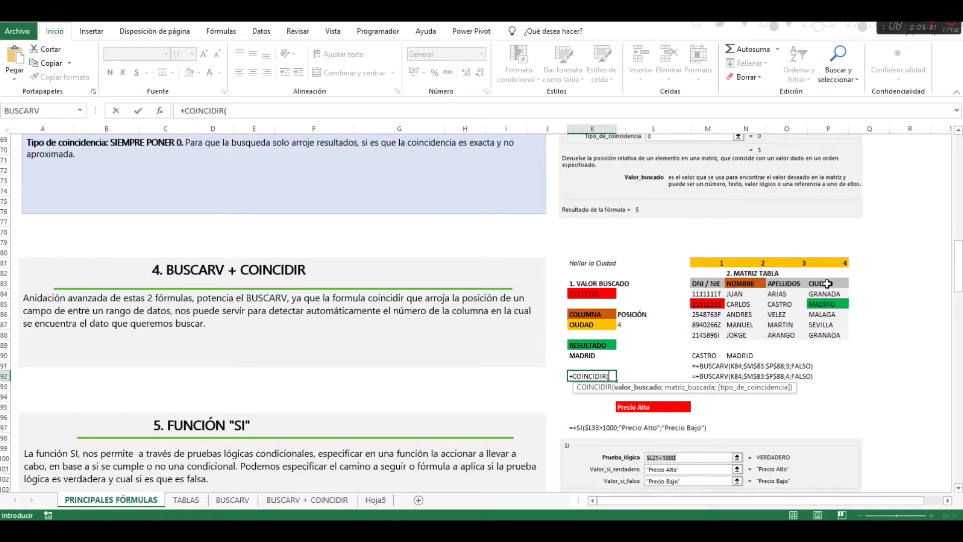
{"action": "left_click", "coordinate": [595, 327]}
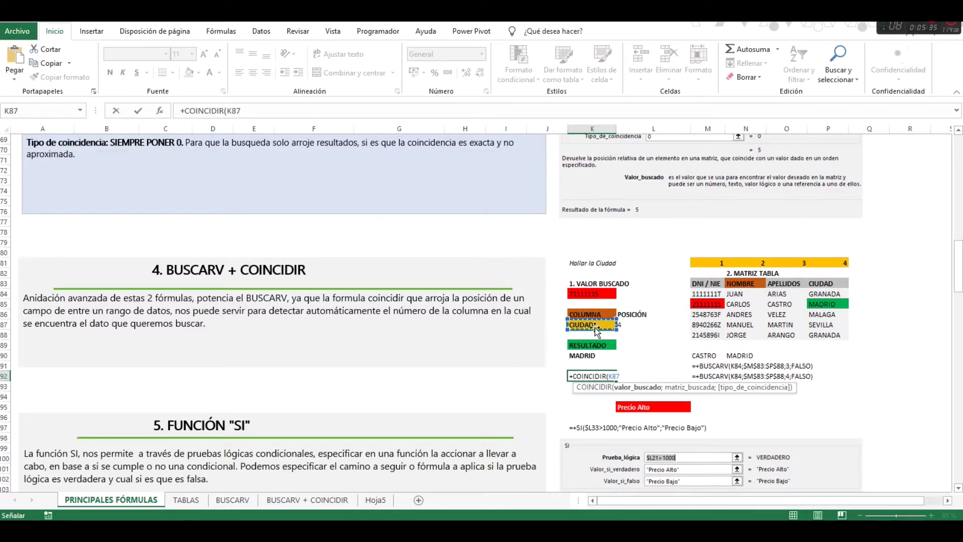
{"action": "key", "text": "F4"}
{"action": "type", "text": ";"}
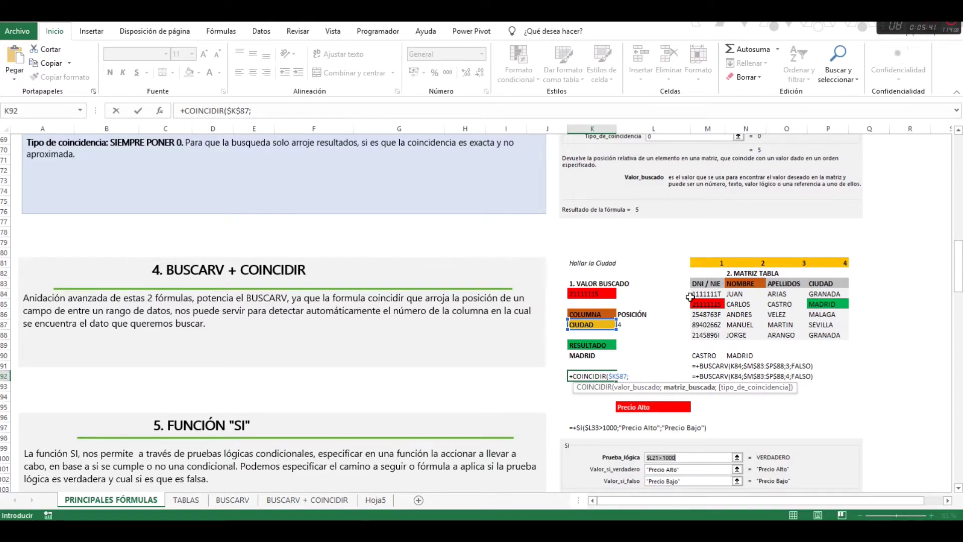
Complete the COINCIDIR formula in K92 with the header range $M$83:$P$83 and match type 0.
{"action": "left_click_drag", "start_coordinate": [696, 283], "coordinate": [828, 284]}
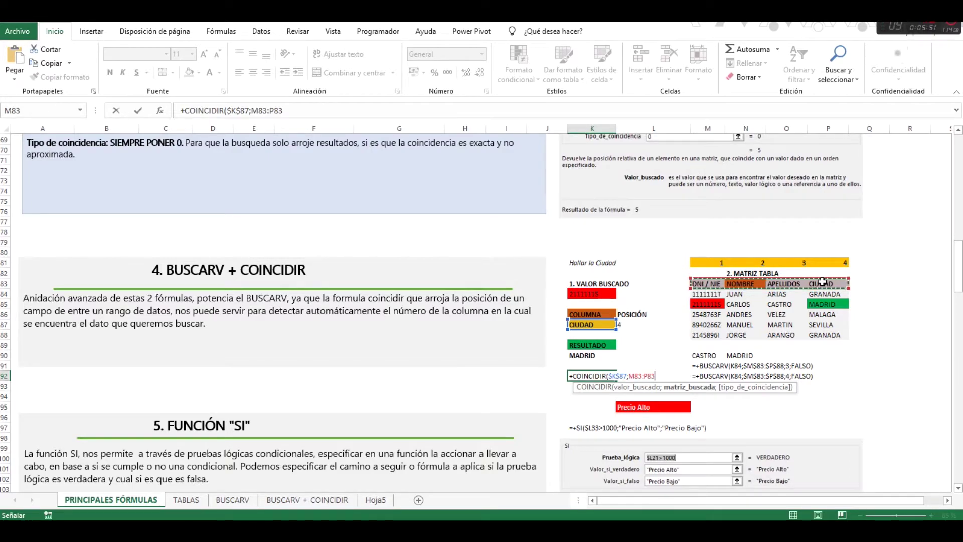
{"action": "key", "text": "F4"}
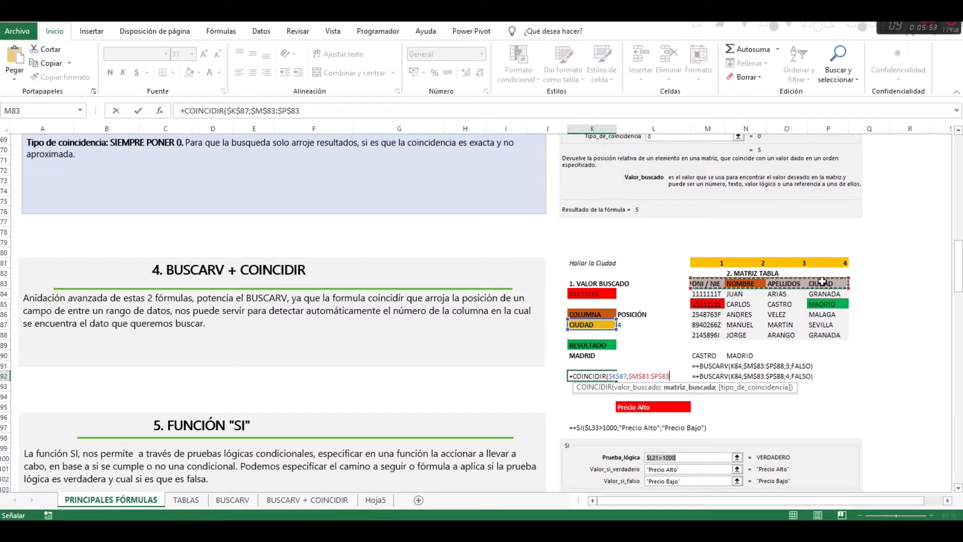
{"action": "type", "text": ";"}
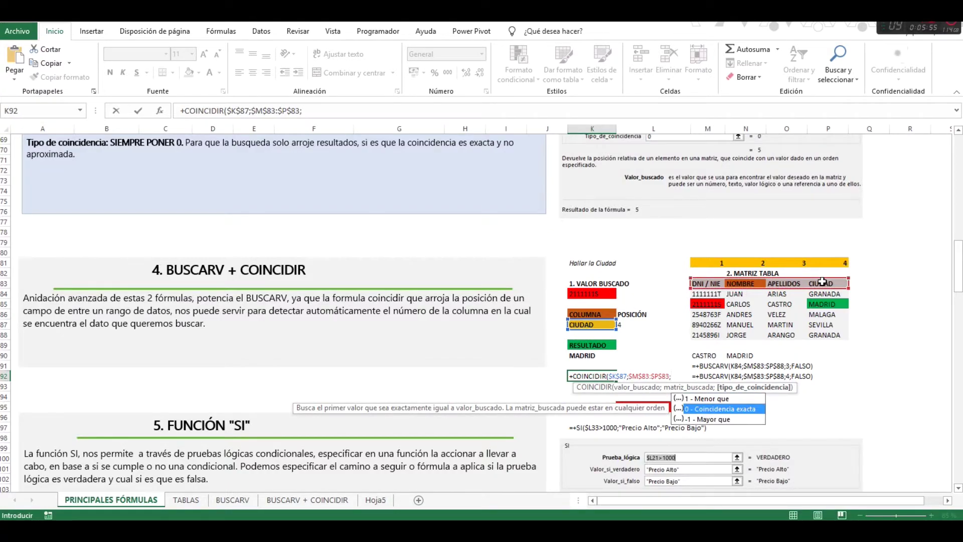
{"action": "type", "text": "0"}
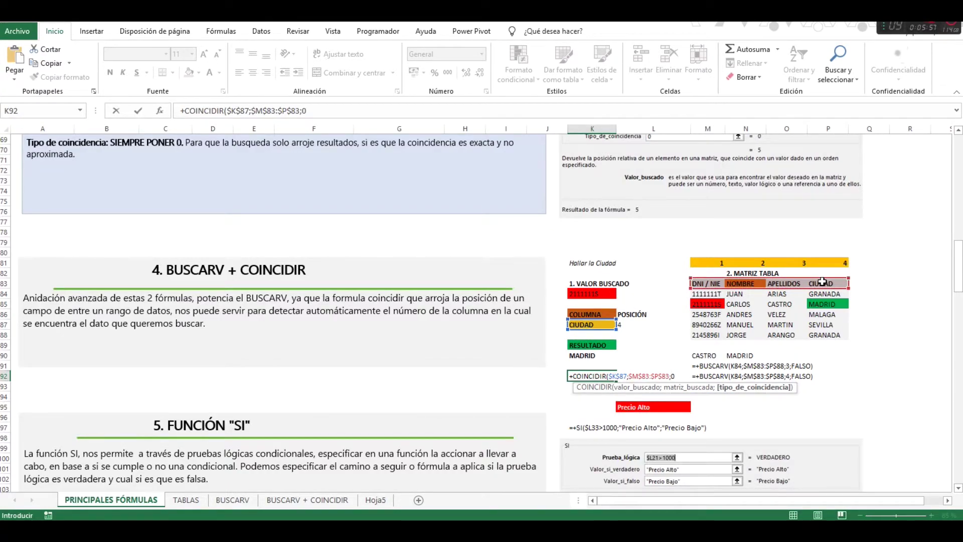
{"action": "key", "text": "Return"}
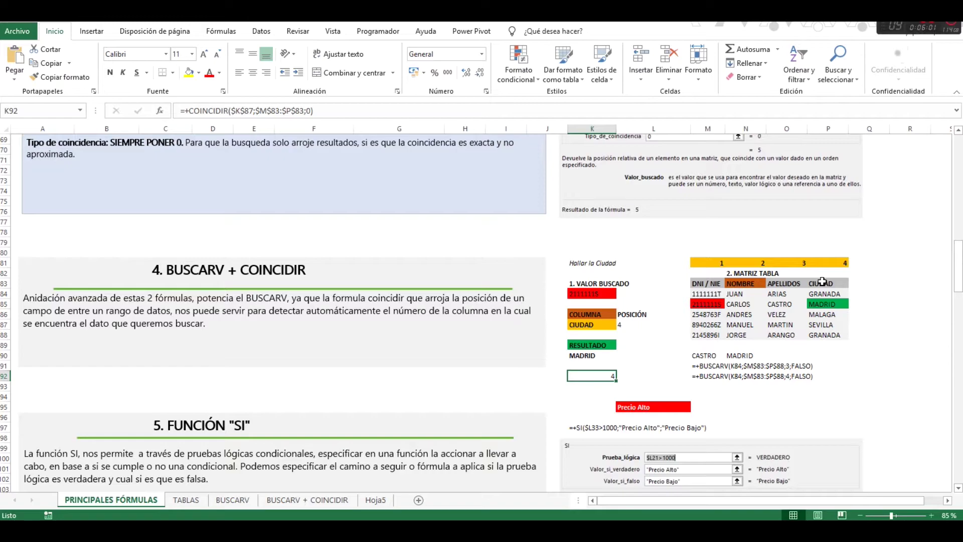
Review the COINCIDIR formula in K92 against its lookup cell K87 and the header range M83:P83.
{"action": "key", "text": "Down"}
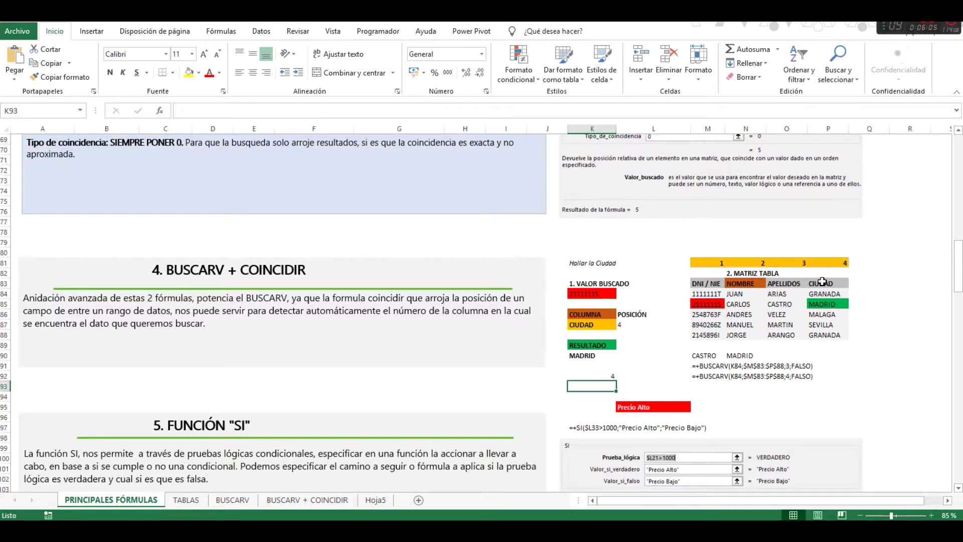
{"action": "key", "text": "Up"}
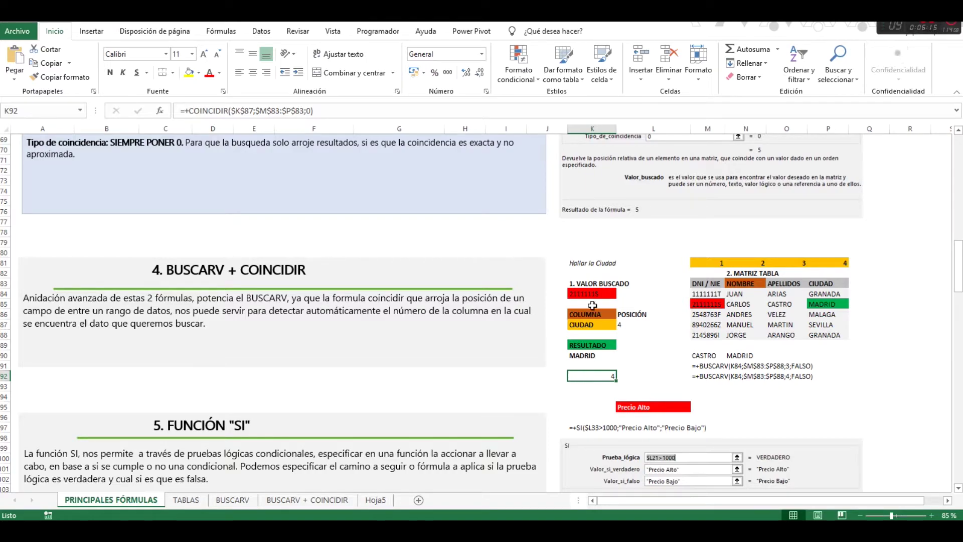
{"action": "left_click", "coordinate": [593, 325]}
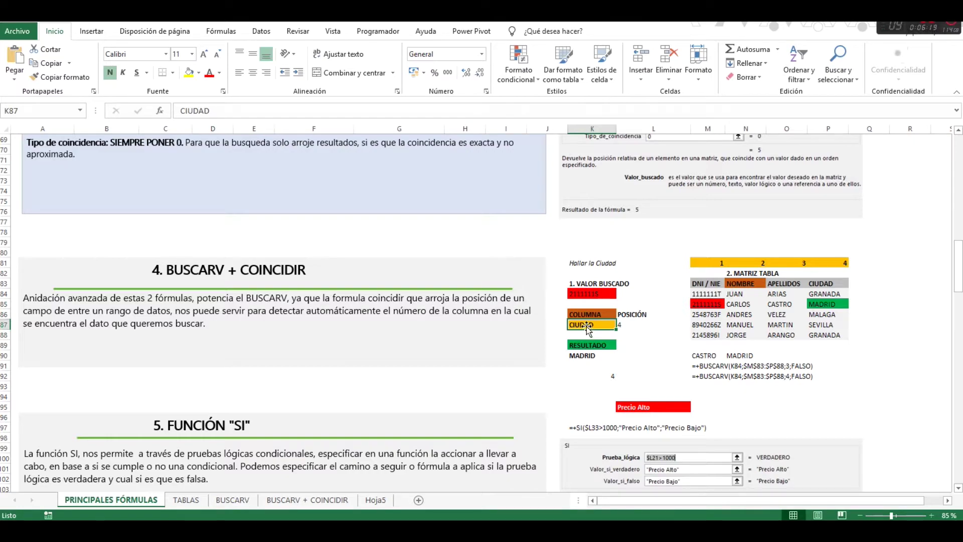
{"action": "left_click", "coordinate": [709, 283]}
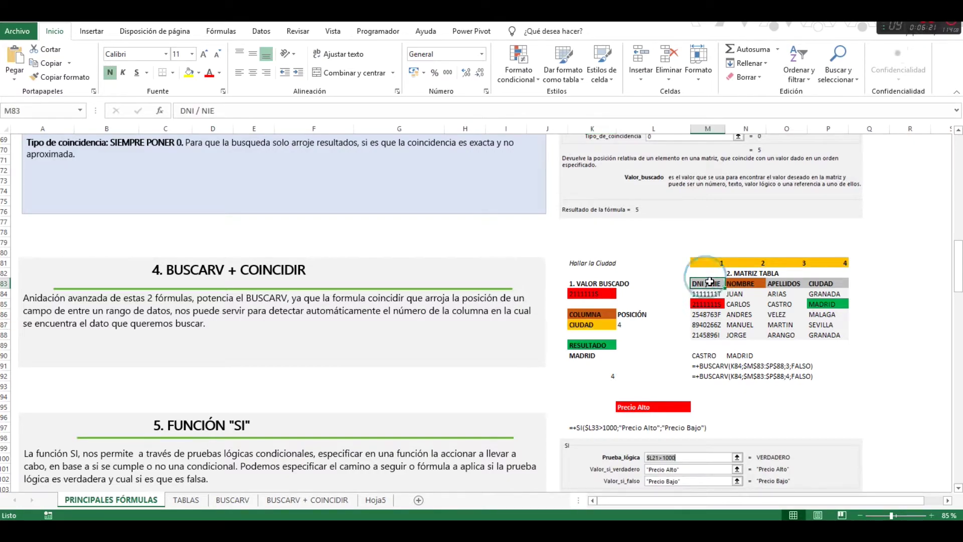
{"action": "left_click_drag", "start_coordinate": [709, 282], "coordinate": [832, 282]}
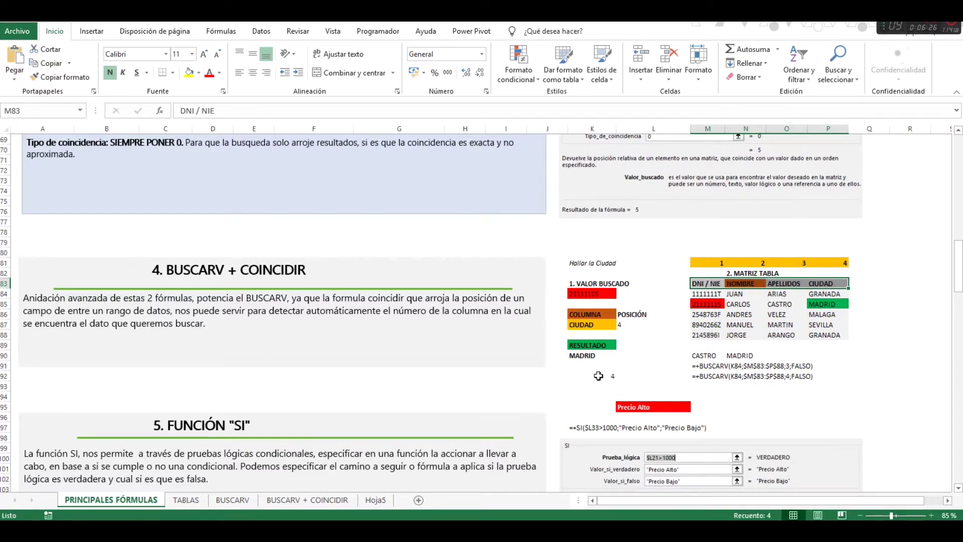
{"action": "left_click", "coordinate": [598, 376]}
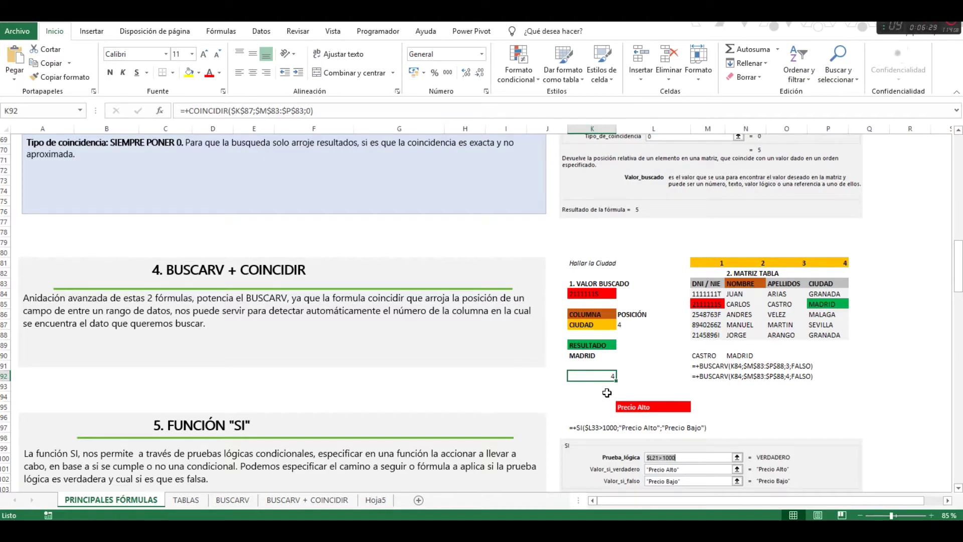
{"action": "key", "text": "F2"}
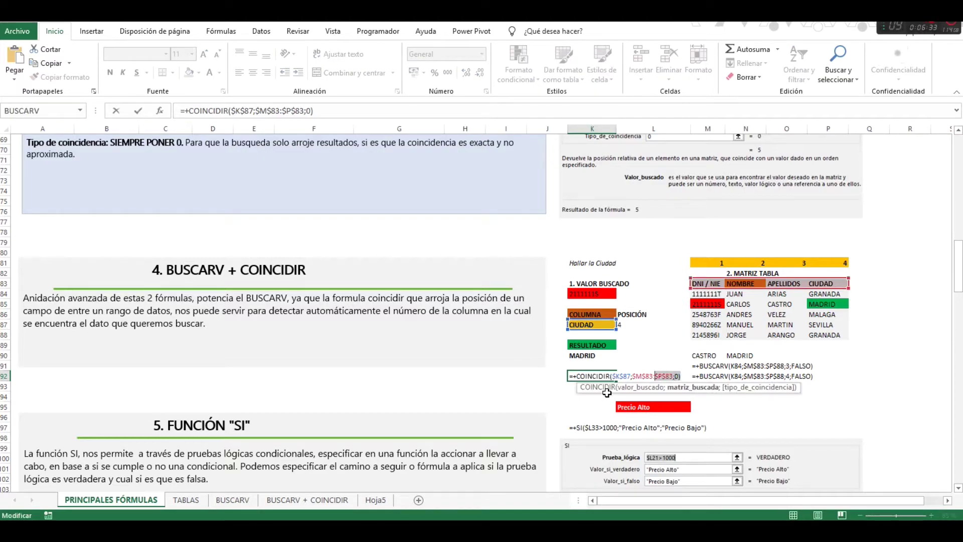
{"action": "key", "text": "shift+Home"}
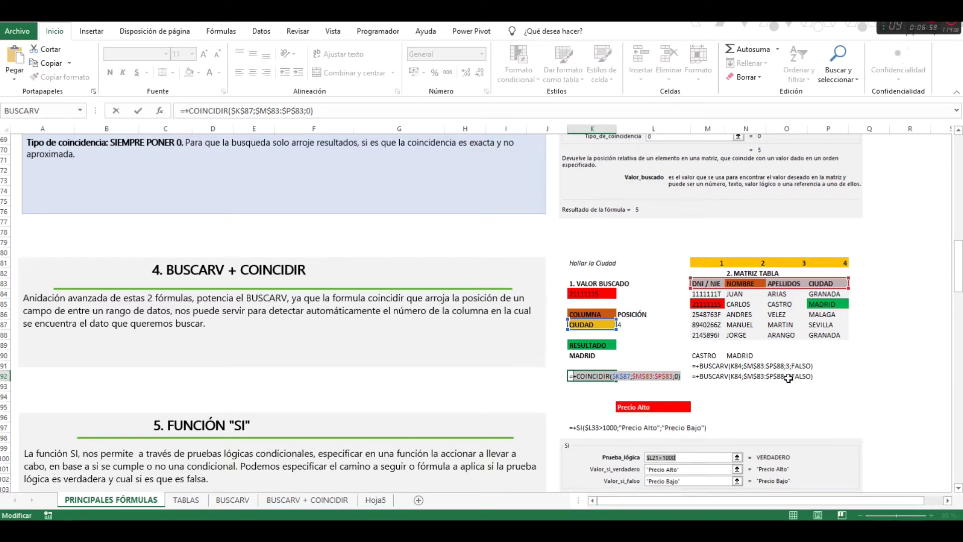
{"action": "key", "text": "ctrl+Return"}
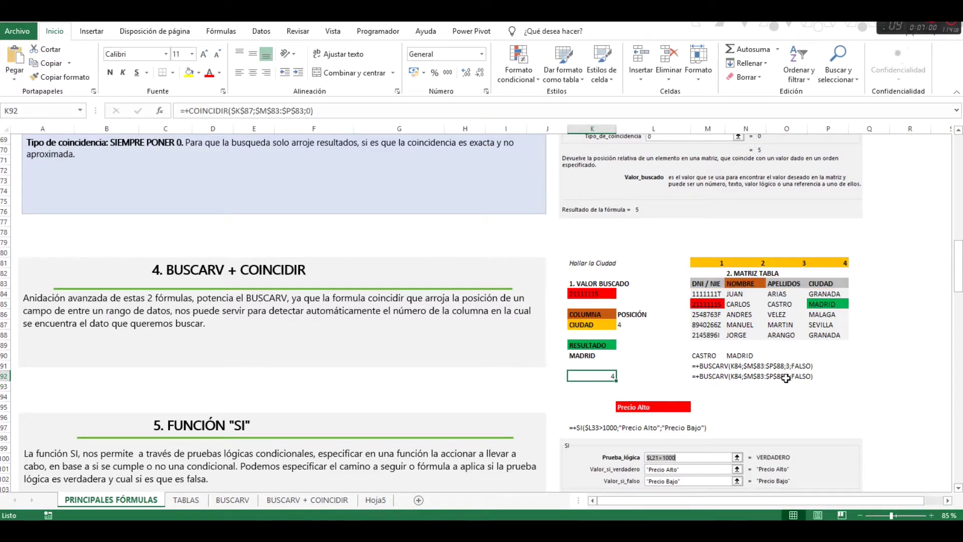
Clear the formulas in E3:G13 of the agent table on sheet Hoja5.
{"action": "left_click", "coordinate": [374, 501]}
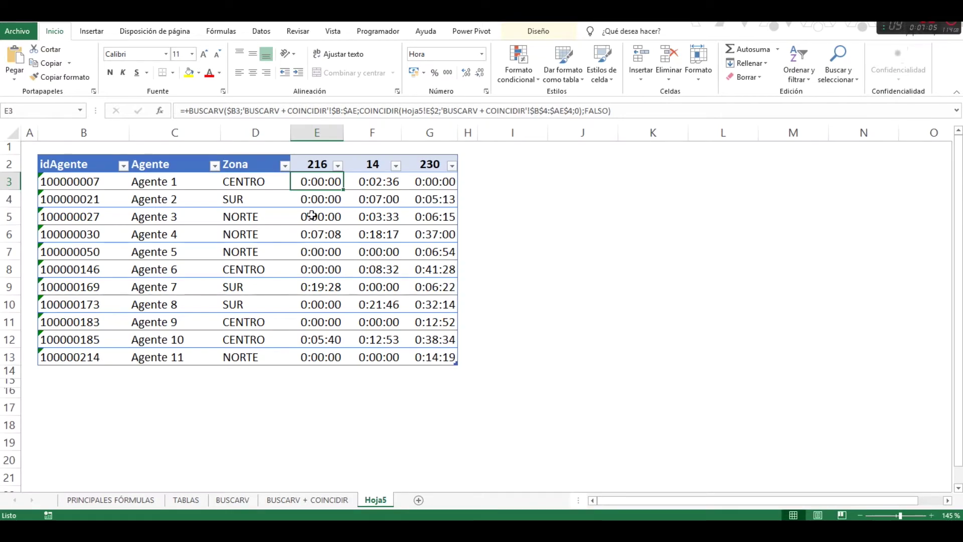
{"action": "left_click_drag", "start_coordinate": [315, 176], "coordinate": [418, 352]}
{"action": "key", "text": "Delete"}
{"action": "left_click", "coordinate": [405, 321]}
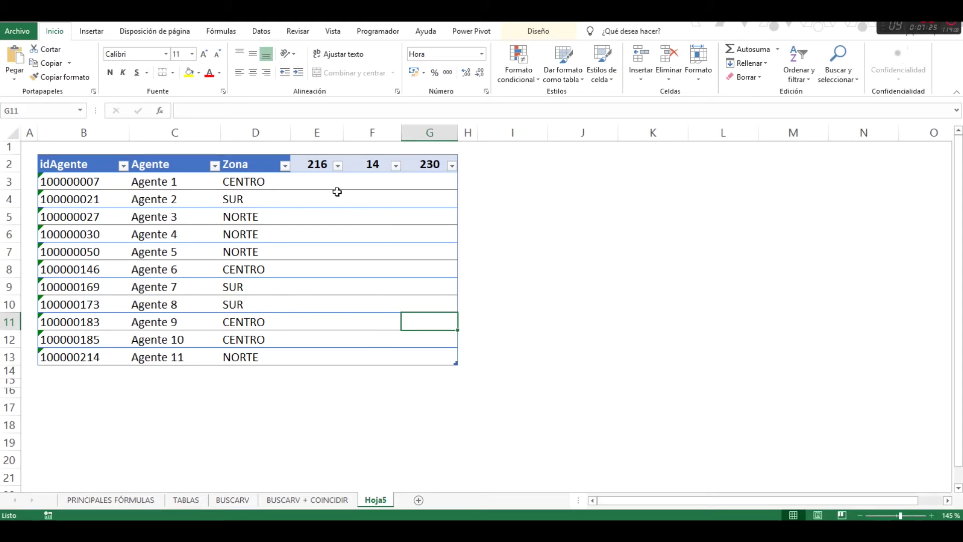
Review the idAgente codes in B3:B13 and the causal headers in E2:G2 that identify each value needed in the agent table.
{"action": "left_click", "coordinate": [319, 179]}
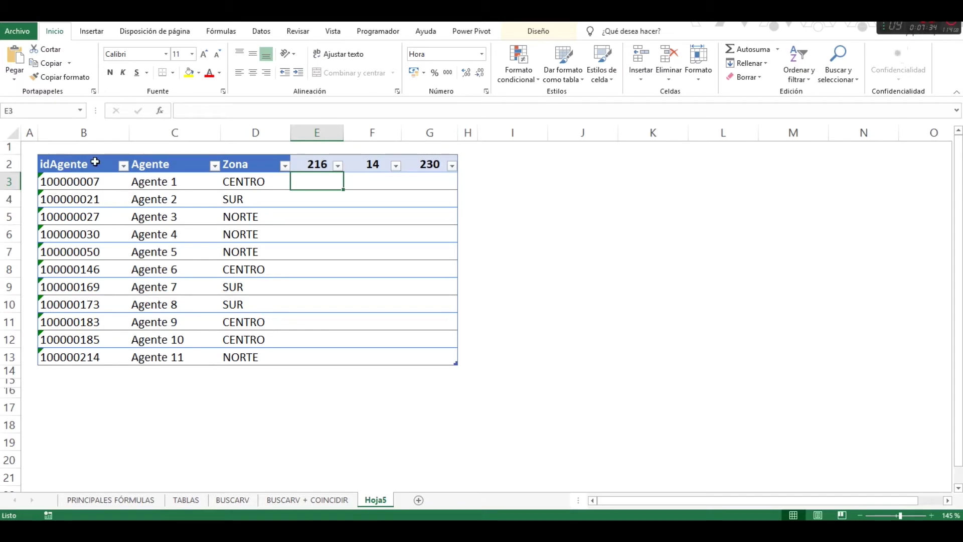
{"action": "left_click_drag", "start_coordinate": [91, 181], "coordinate": [76, 357]}
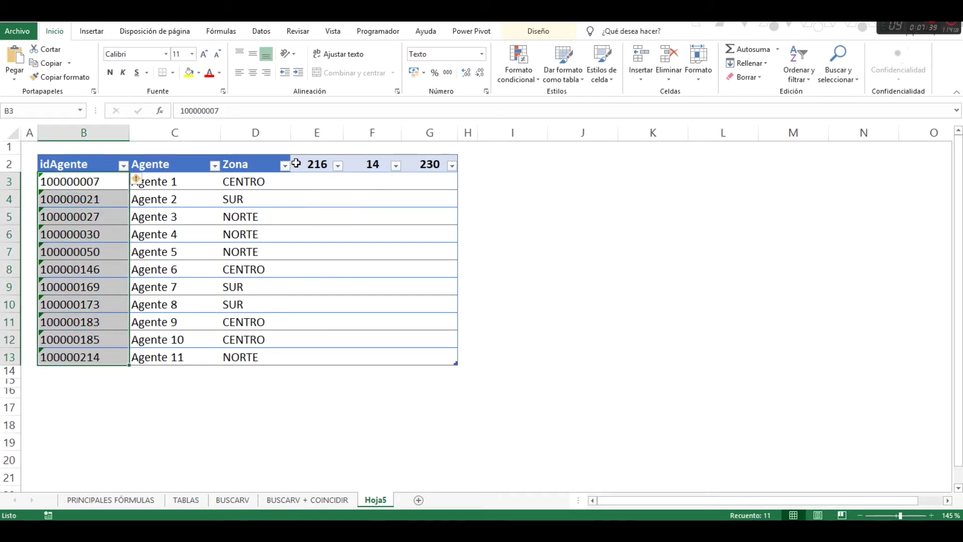
{"action": "left_click_drag", "start_coordinate": [301, 164], "coordinate": [431, 165]}
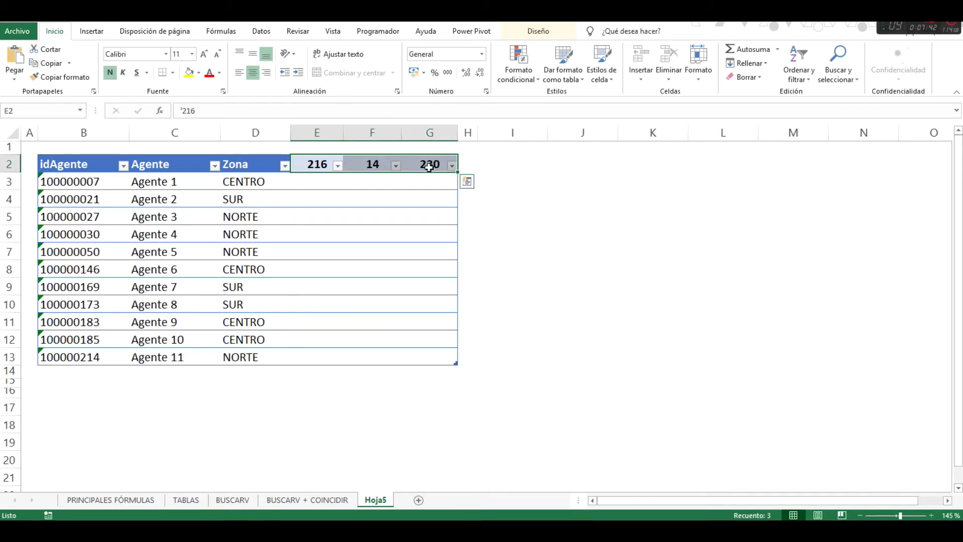
{"action": "left_click", "coordinate": [312, 181]}
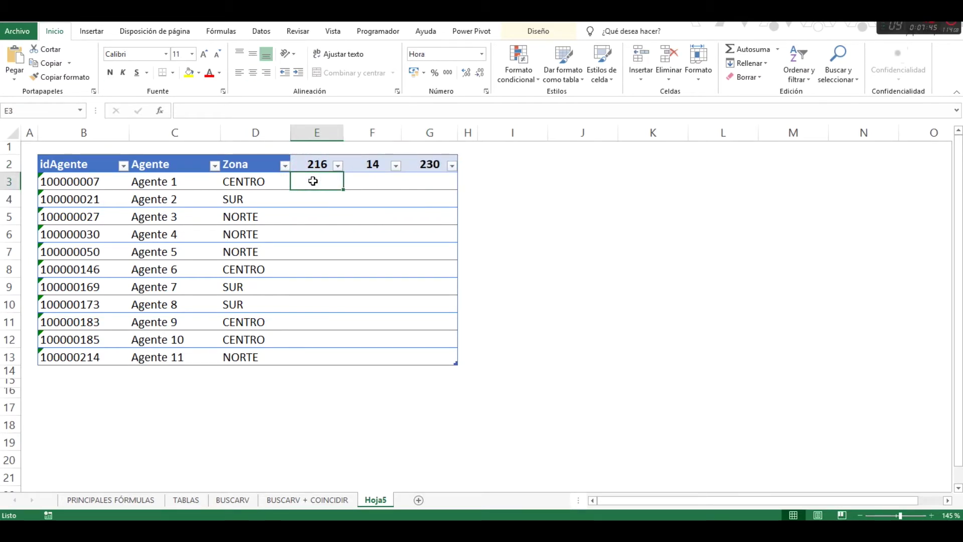
{"action": "left_click", "coordinate": [315, 164]}
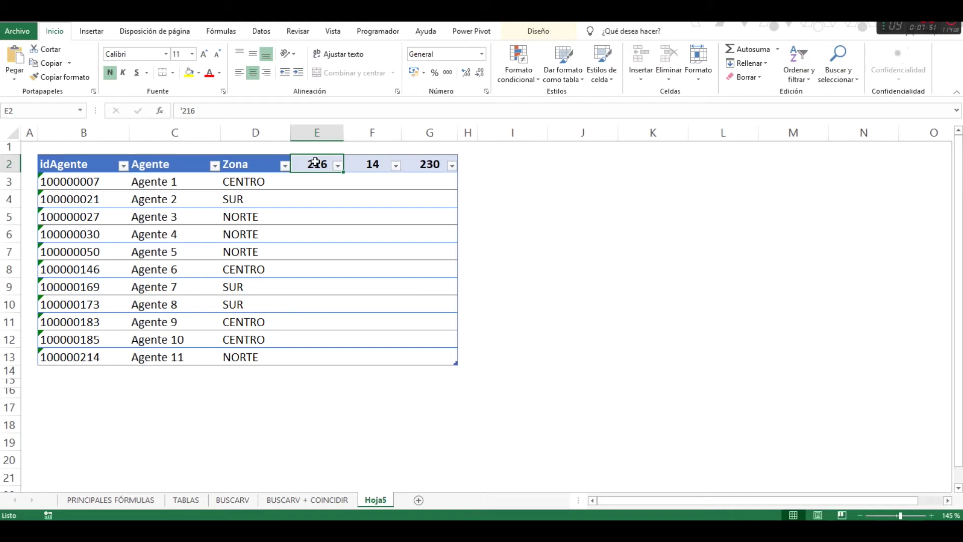
{"action": "left_click", "coordinate": [360, 164]}
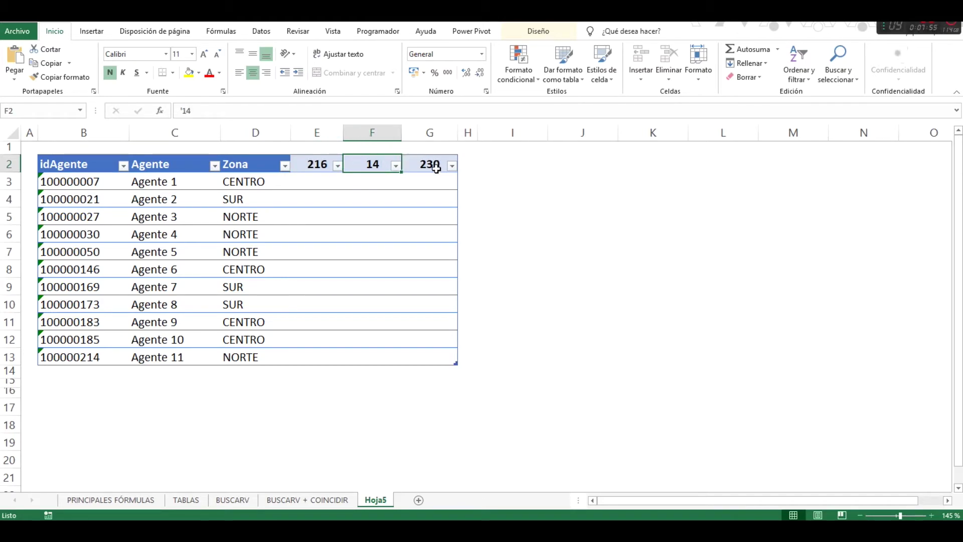
Clear the contents of the example range B18:J23 on sheet BUSCARV + COINCIDIR.
{"action": "left_click", "coordinate": [335, 501]}
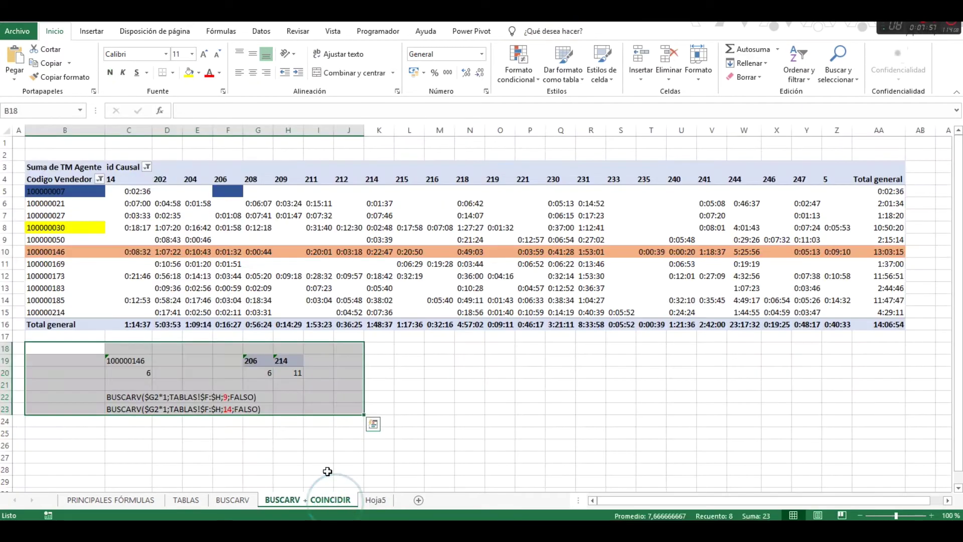
{"action": "key", "text": "Delete"}
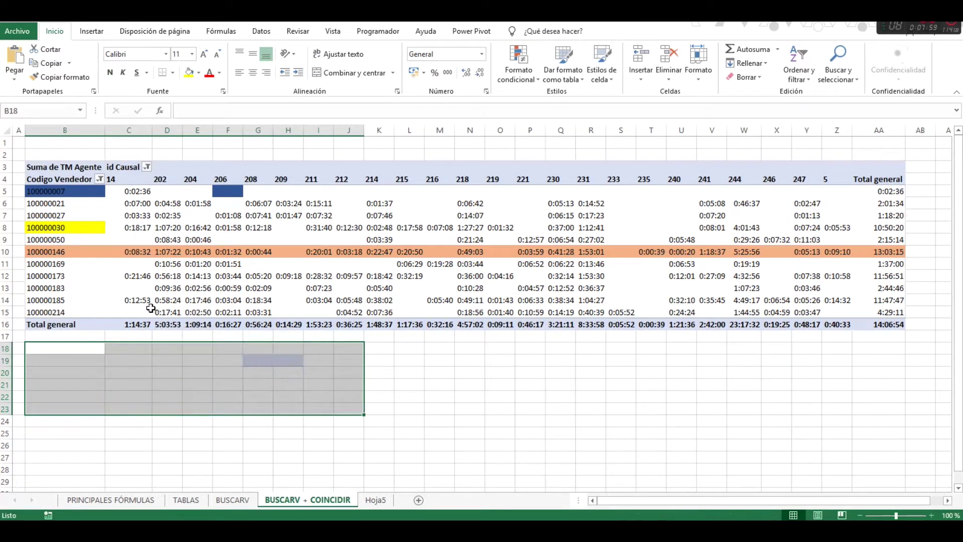
Examine the pivot table's layout, with seller codes down column B and causal codes across row 4.
{"action": "left_click_drag", "start_coordinate": [80, 181], "coordinate": [875, 332]}
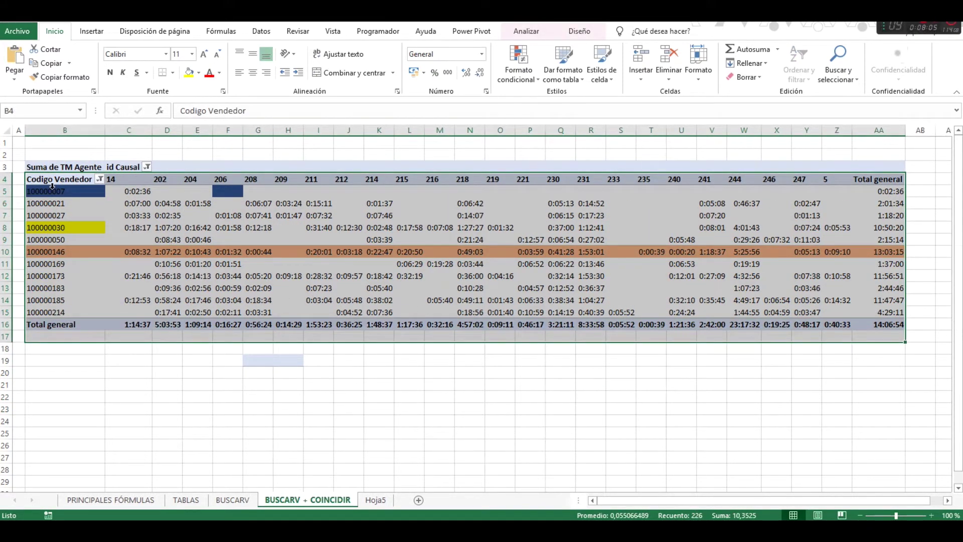
{"action": "left_click_drag", "start_coordinate": [53, 187], "coordinate": [56, 300]}
{"action": "left_click", "coordinate": [132, 181]}
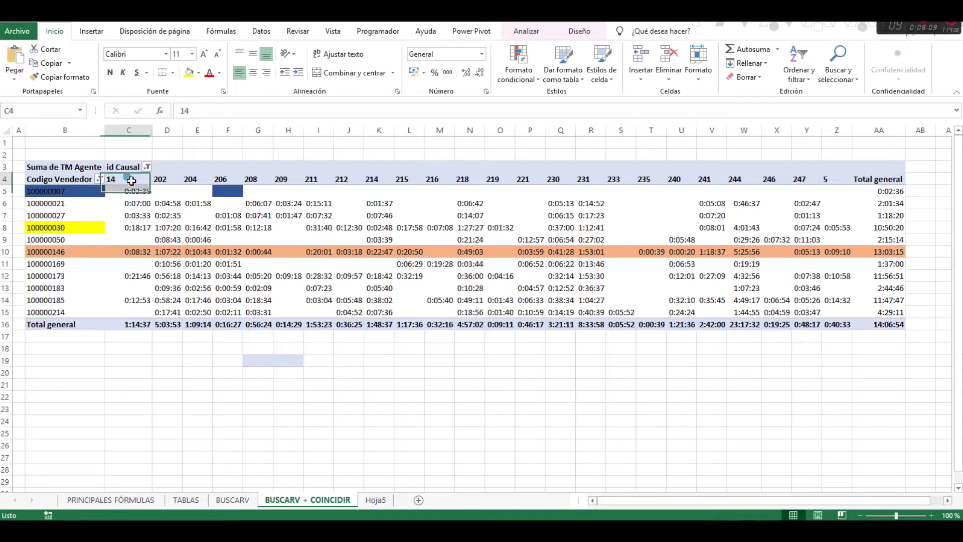
{"action": "left_click_drag", "start_coordinate": [132, 181], "coordinate": [603, 182]}
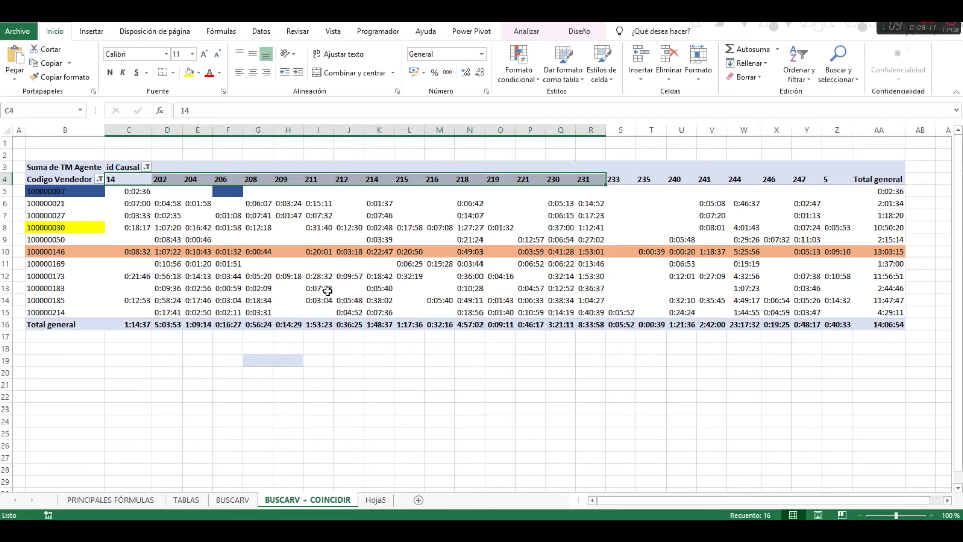
{"action": "left_click", "coordinate": [229, 251]}
{"action": "left_click", "coordinate": [221, 265]}
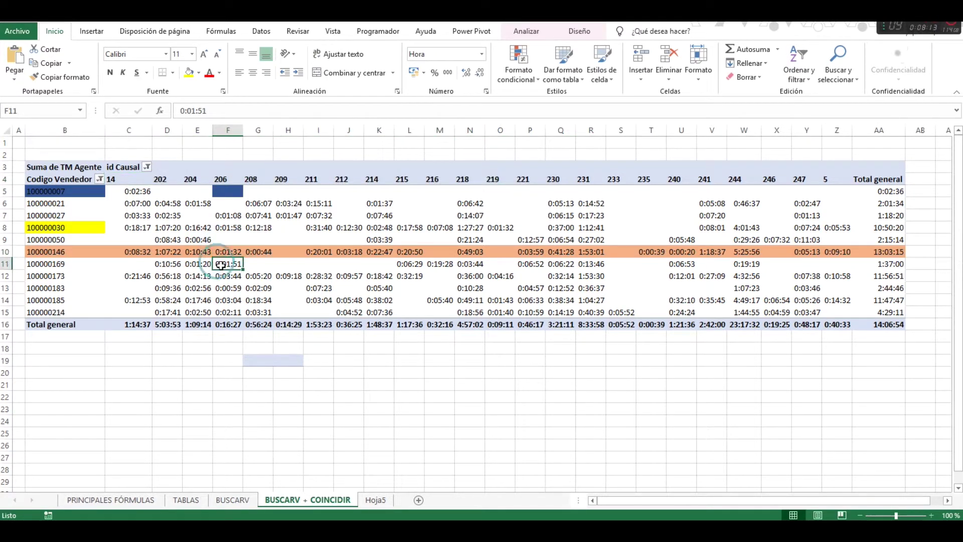
{"action": "left_click_drag", "start_coordinate": [40, 191], "coordinate": [62, 312]}
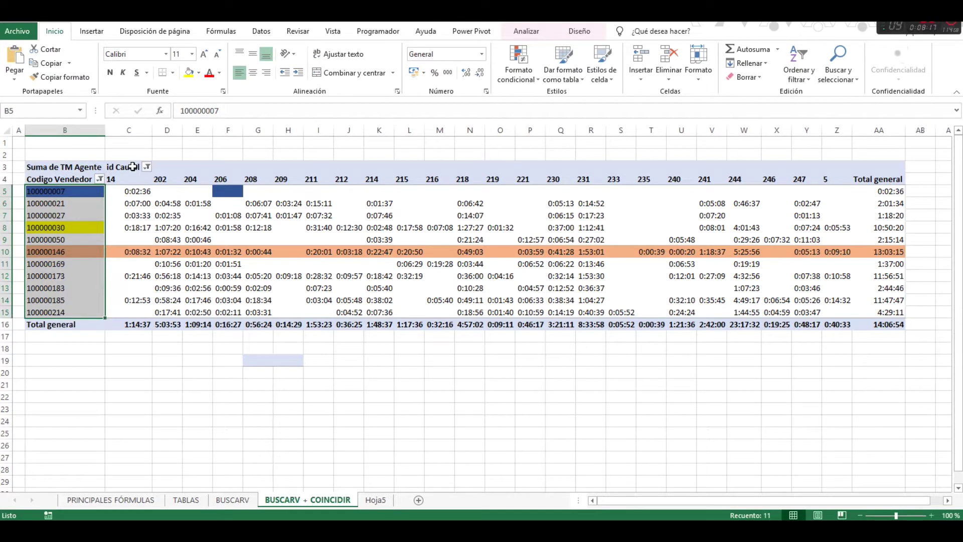
{"action": "left_click_drag", "start_coordinate": [137, 179], "coordinate": [457, 178]}
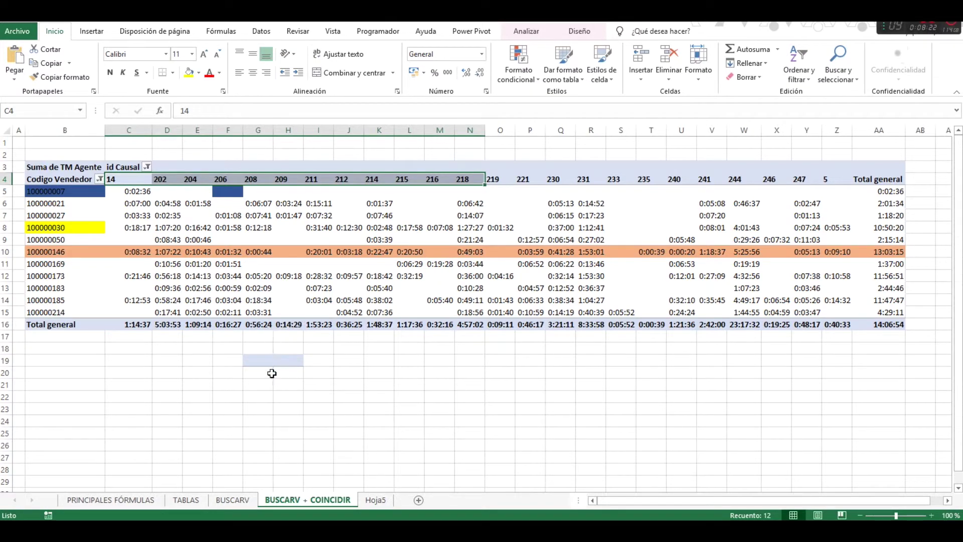
Examine how the seller code in B8 and the causal header 214 in K4 together locate a pivot table value.
{"action": "left_click", "coordinate": [72, 128]}
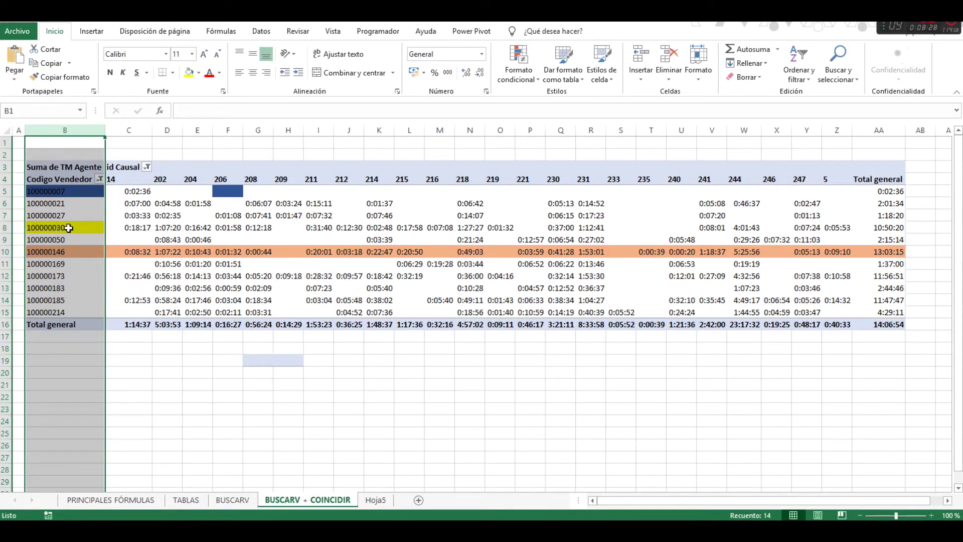
{"action": "left_click", "coordinate": [69, 228]}
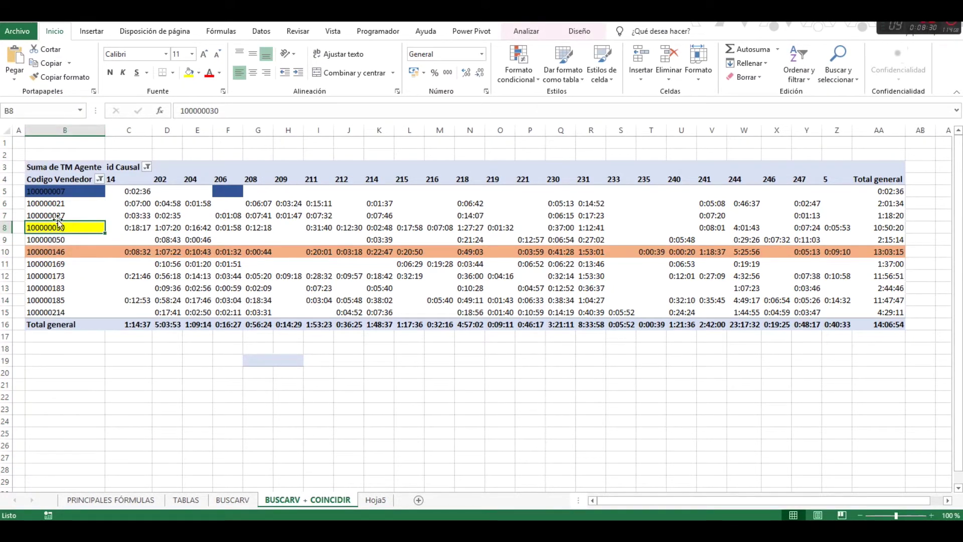
{"action": "left_click", "coordinate": [359, 181]}
{"action": "left_click", "coordinate": [369, 179]}
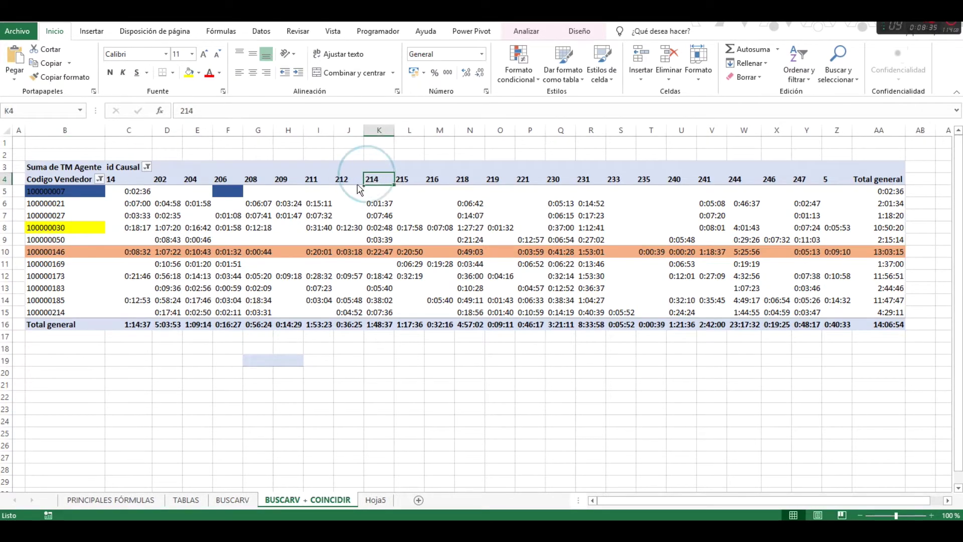
{"action": "left_click", "coordinate": [72, 228], "text": "ctrl"}
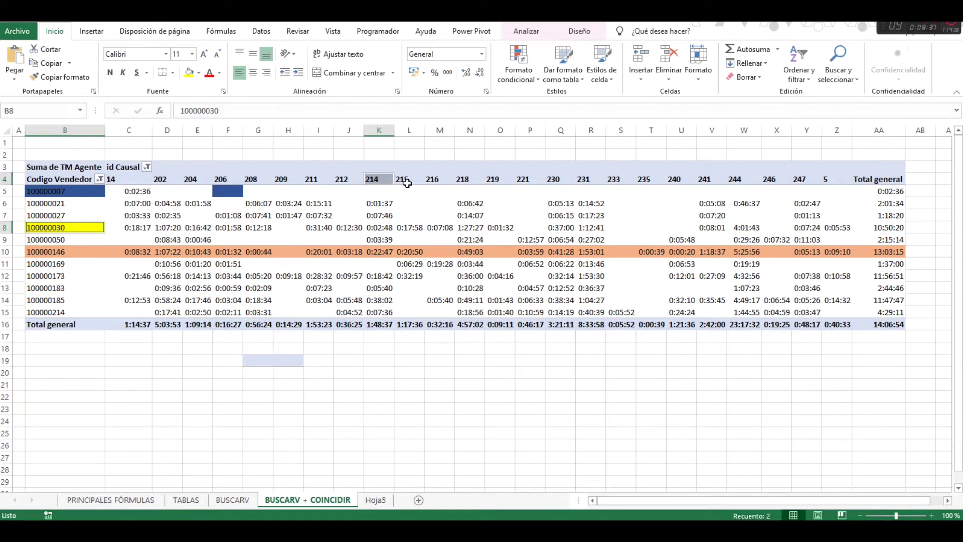
Compare the first agent's 216 cell on Hoja5 with the matching pivot table code in B5 and value cell M5.
{"action": "left_click", "coordinate": [369, 500]}
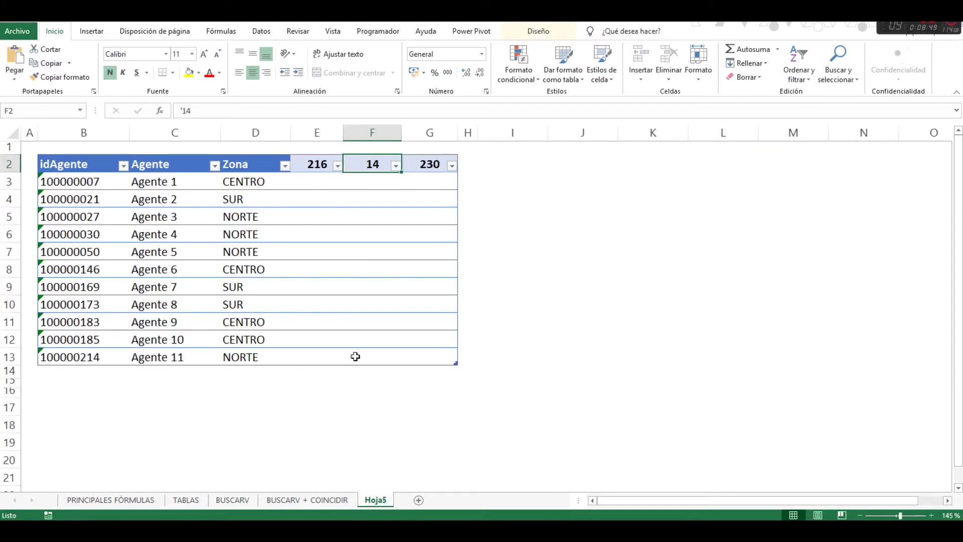
{"action": "left_click", "coordinate": [325, 183]}
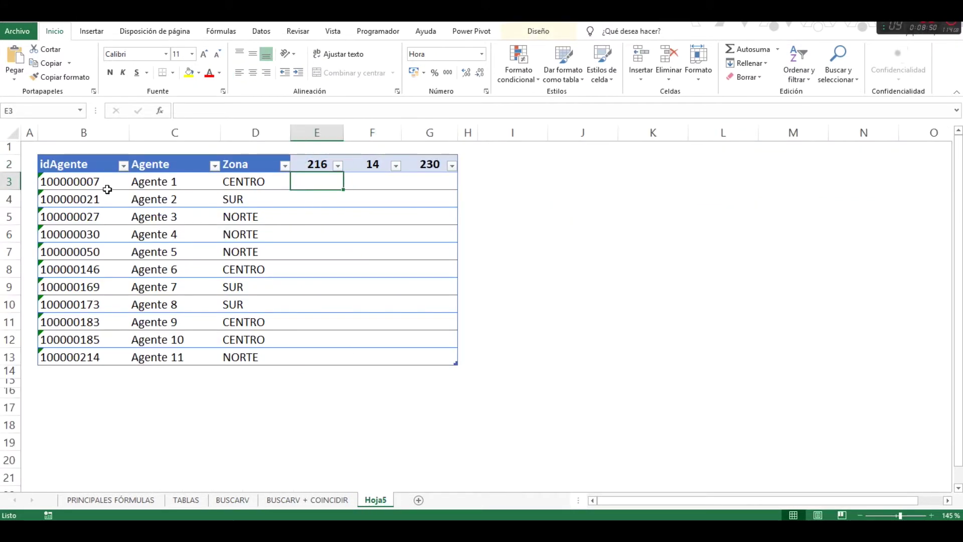
{"action": "left_click", "coordinate": [85, 182]}
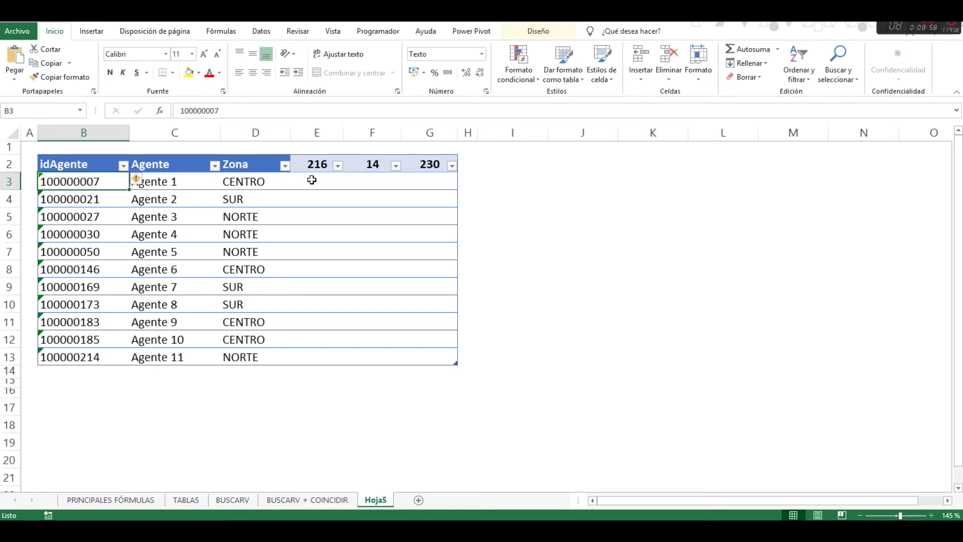
{"action": "left_click", "coordinate": [321, 500]}
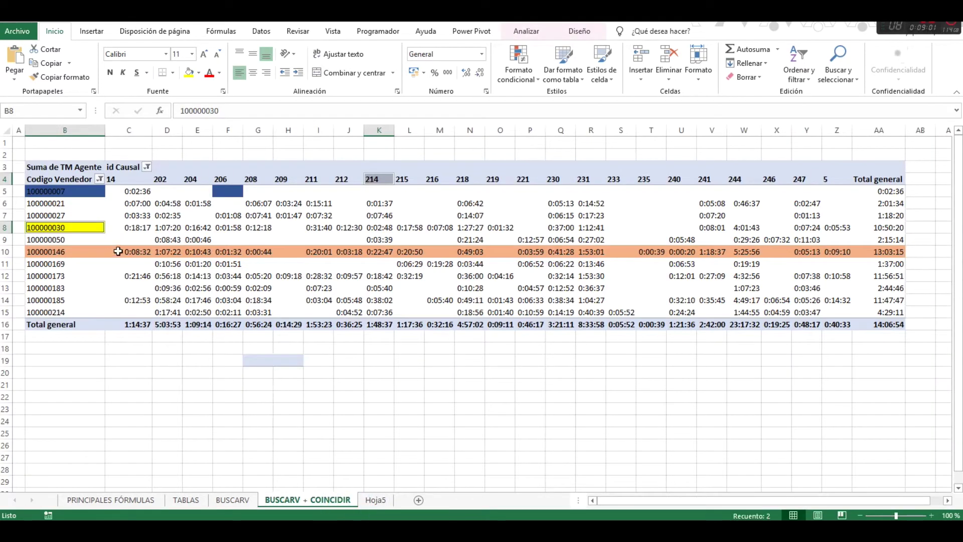
{"action": "left_click", "coordinate": [67, 194]}
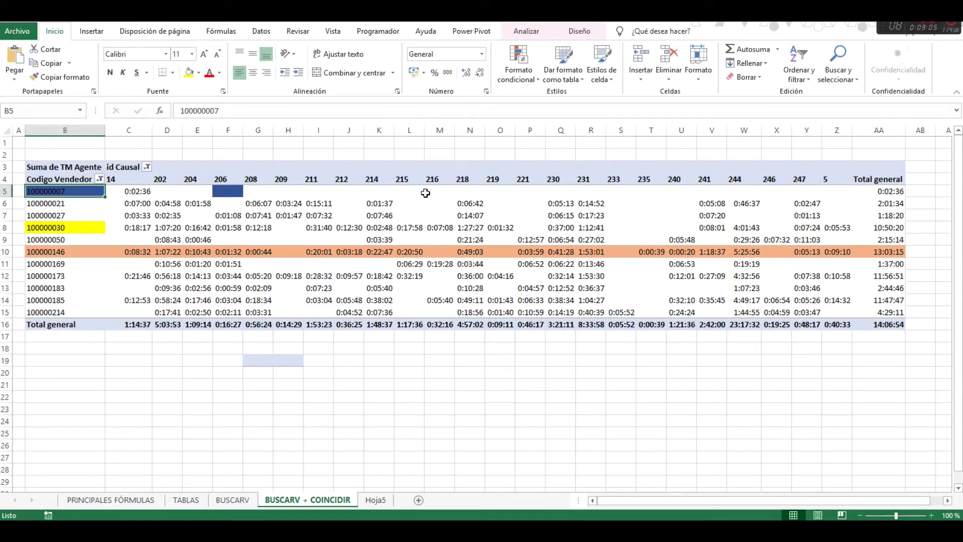
{"action": "left_click", "coordinate": [429, 192]}
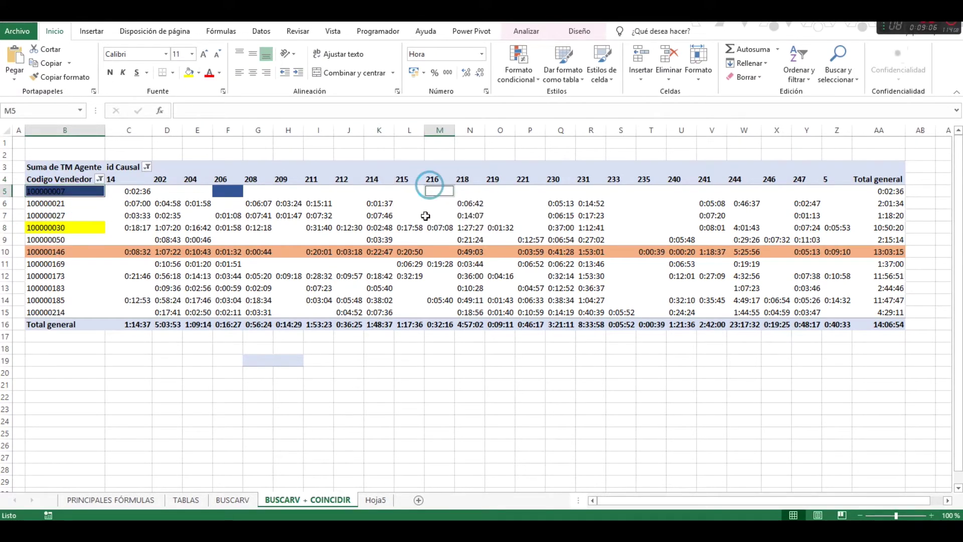
Highlight the sixth agent's code in B10 and its value under causal 14 in C10 of the pivot table with yellow fill.
{"action": "left_click", "coordinate": [376, 501]}
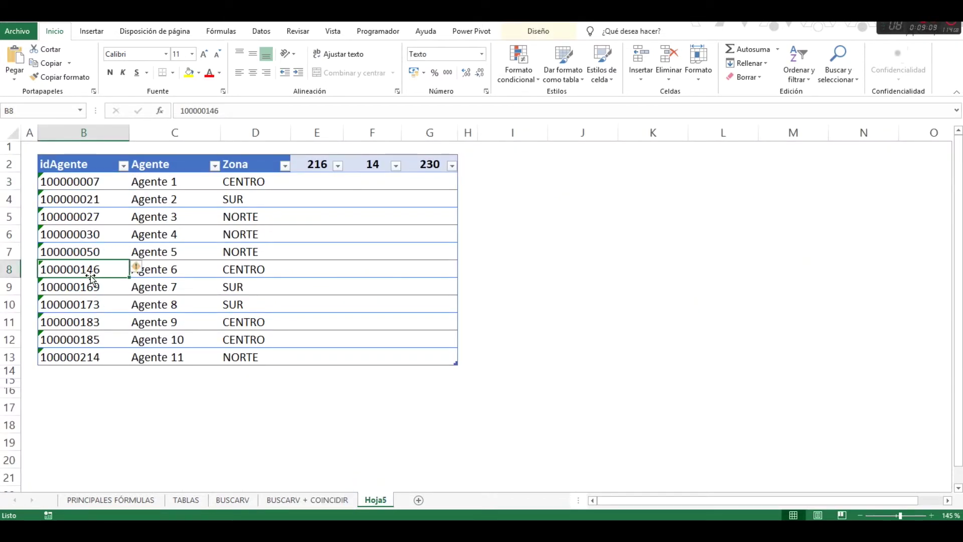
{"action": "left_click", "coordinate": [300, 501]}
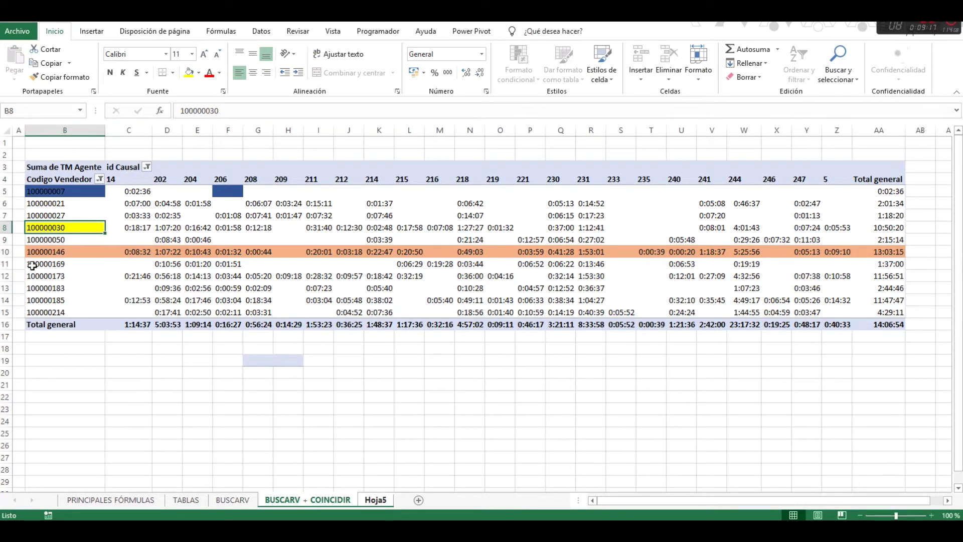
{"action": "left_click", "coordinate": [68, 253]}
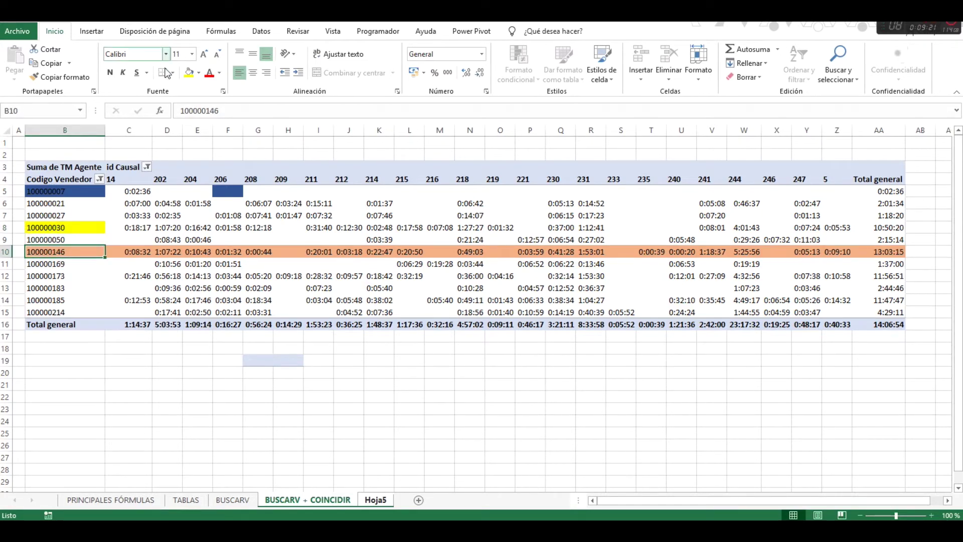
{"action": "left_click", "coordinate": [189, 72]}
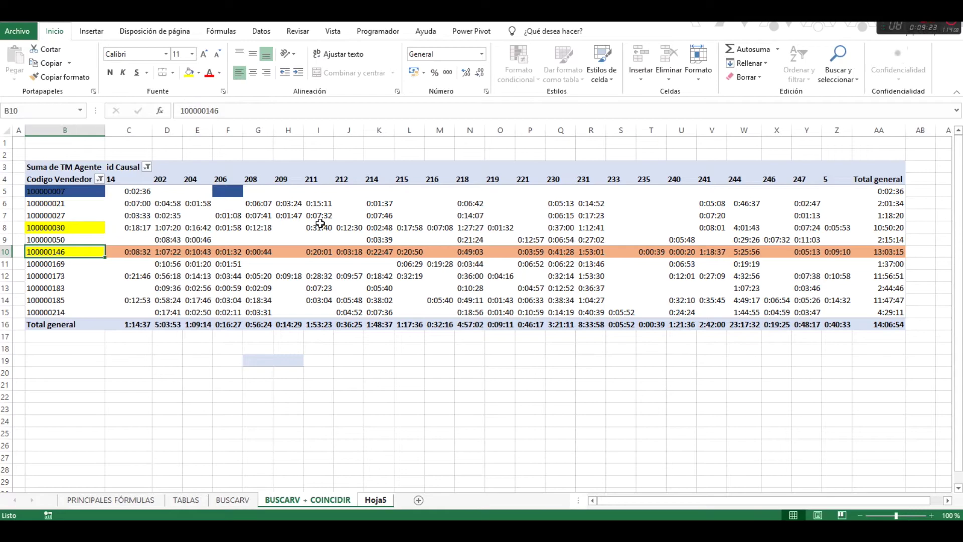
{"action": "left_click", "coordinate": [140, 251], "text": "ctrl"}
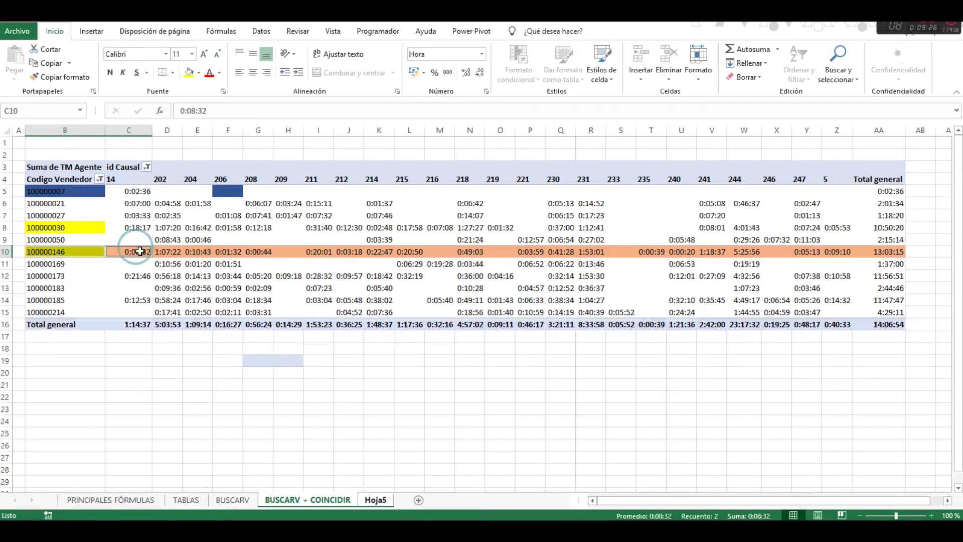
{"action": "left_click", "coordinate": [188, 73]}
Review pivot table column B and header row 4 as the two ranges searched for the agent and the causal code.
{"action": "left_click", "coordinate": [63, 129]}
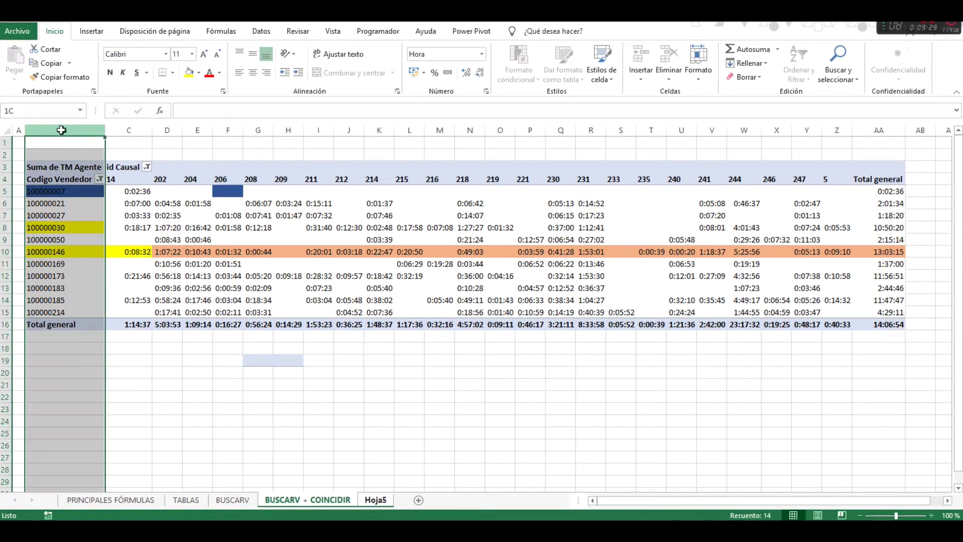
{"action": "left_click", "coordinate": [4, 179]}
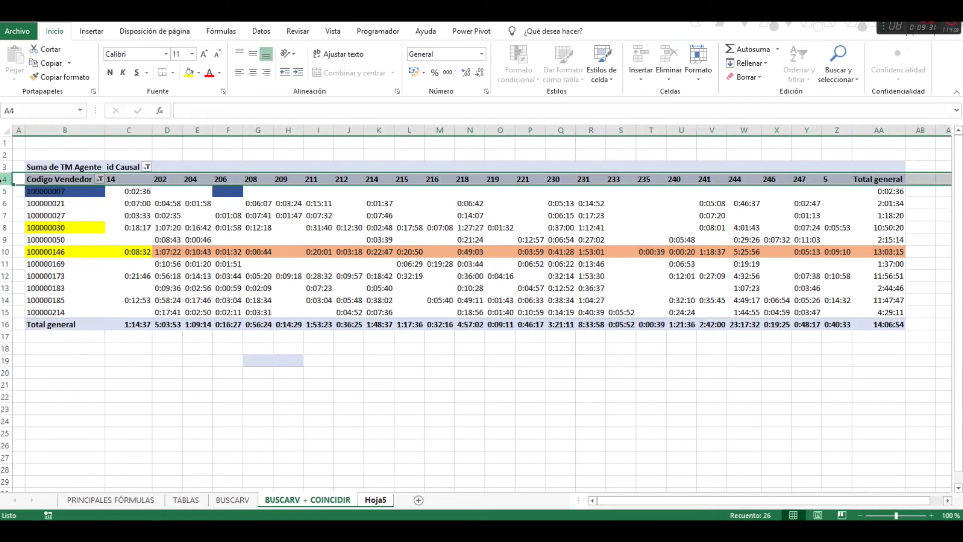
{"action": "left_click", "coordinate": [112, 275]}
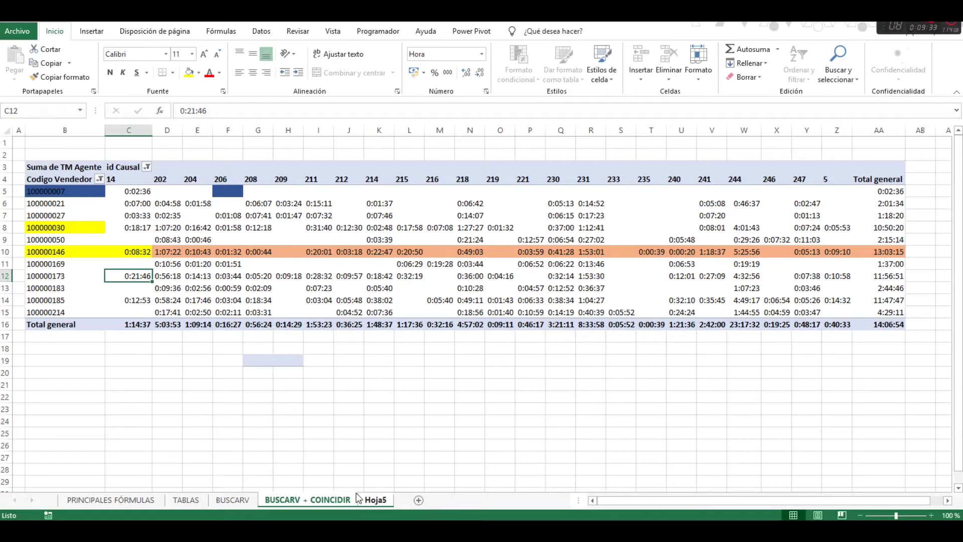
Try to start a formula in the first agent's 216 cell, E3, on Hoja5.
{"action": "left_click", "coordinate": [375, 500]}
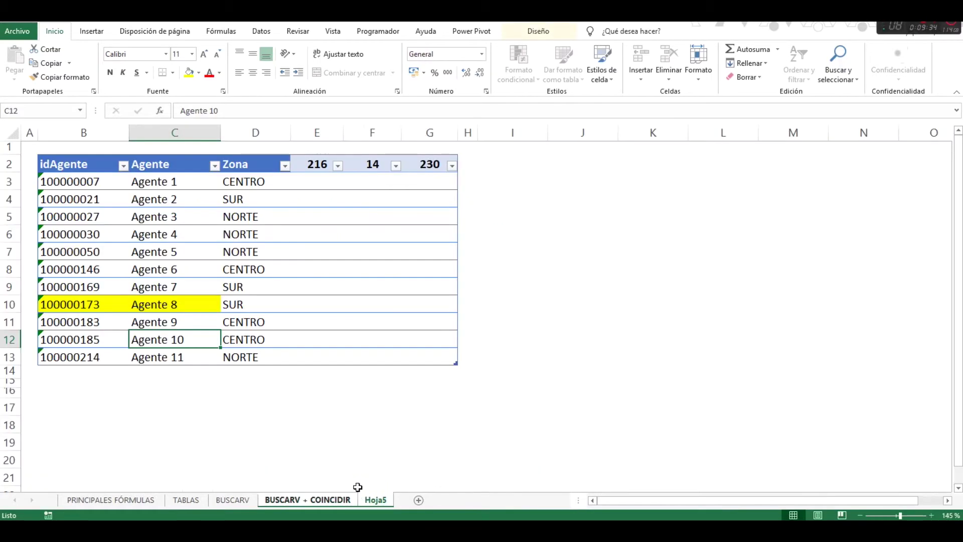
{"action": "left_click", "coordinate": [319, 184]}
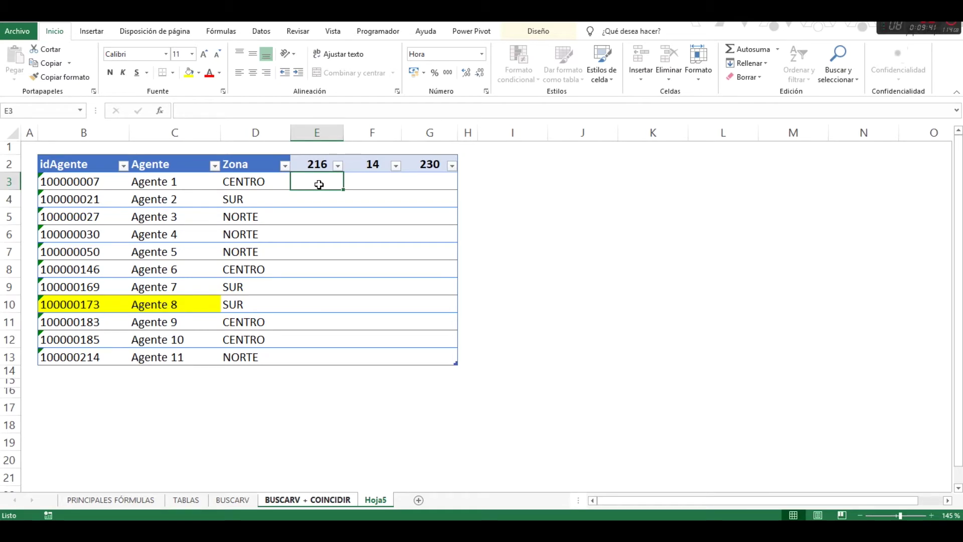
{"action": "type", "text": "="}
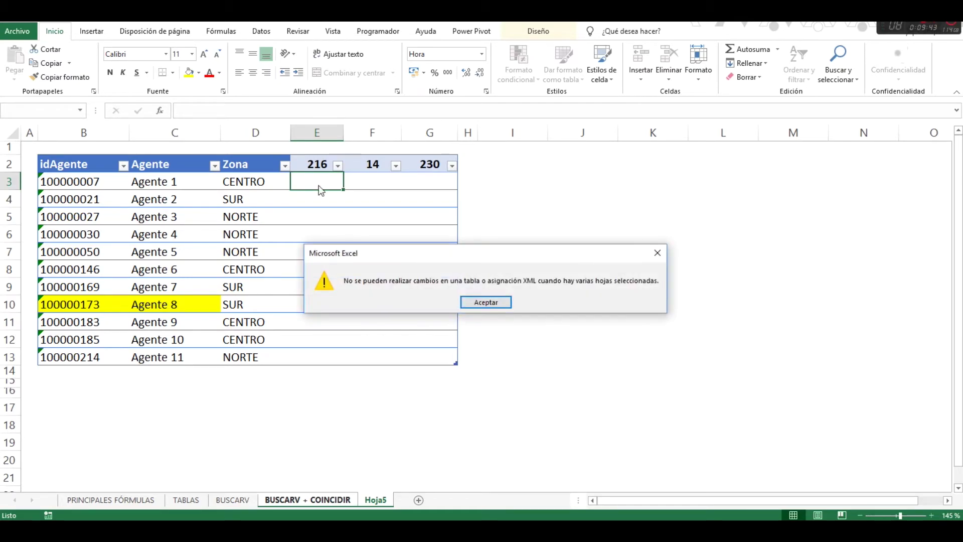
{"action": "key", "text": "Return"}
{"action": "left_click", "coordinate": [424, 178]}
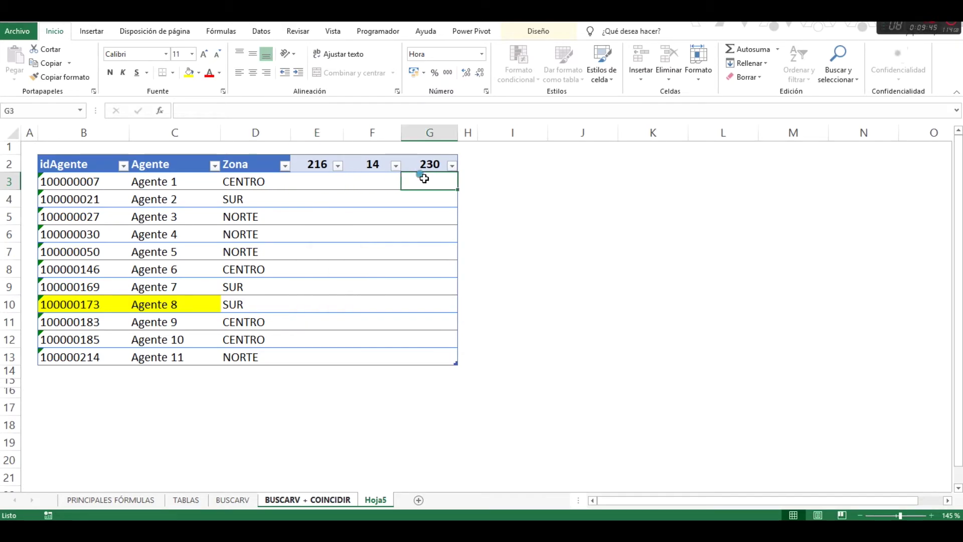
{"action": "left_click", "coordinate": [305, 180]}
{"action": "type", "text": "="}
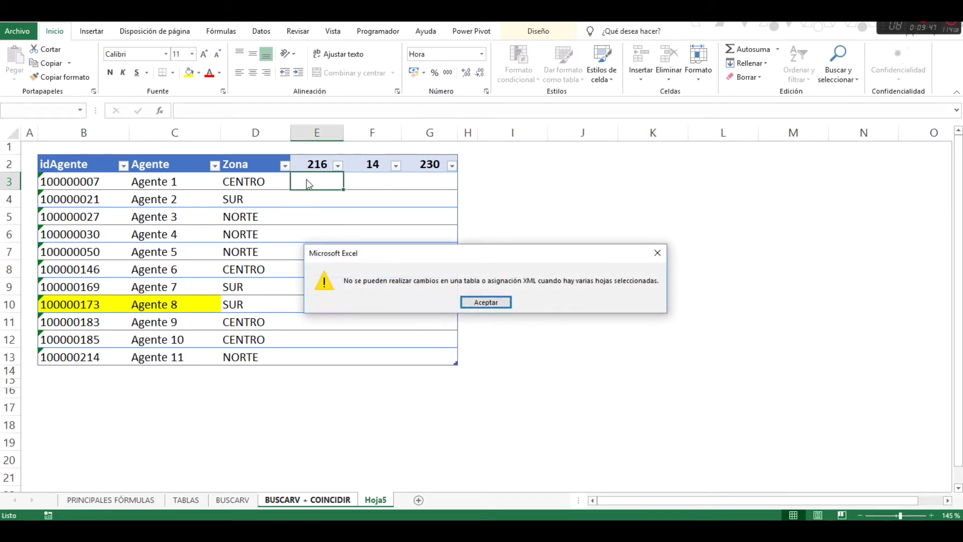
{"action": "left_click", "coordinate": [504, 301]}
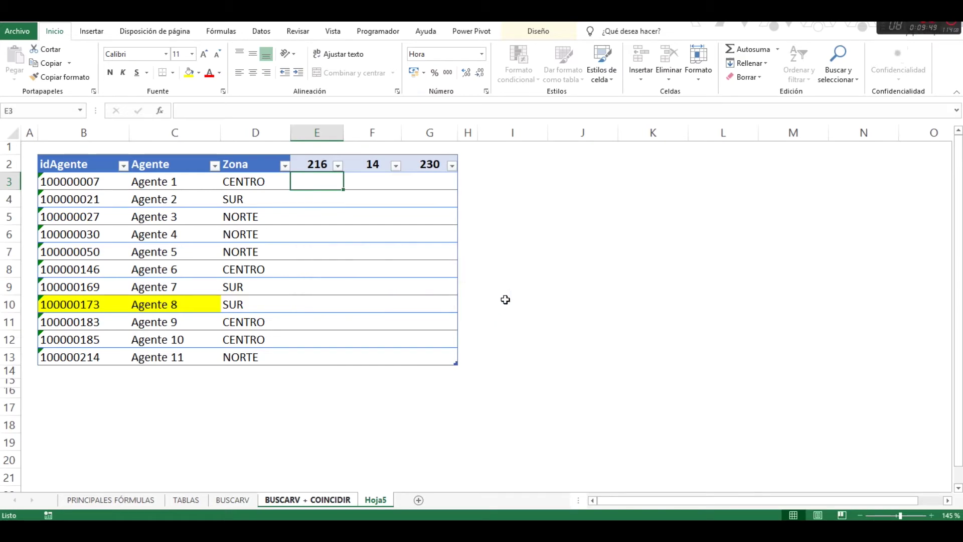
Ungroup the BUSCARV + COINCIDIR and Hoja5 sheets, leaving only Hoja5 selected.
{"action": "left_click", "coordinate": [504, 281]}
{"action": "scroll", "coordinate": [407, 280], "scroll_direction": "down", "scroll_amount": 2}
{"action": "scroll", "coordinate": [406, 280], "scroll_direction": "up", "scroll_amount": 2}
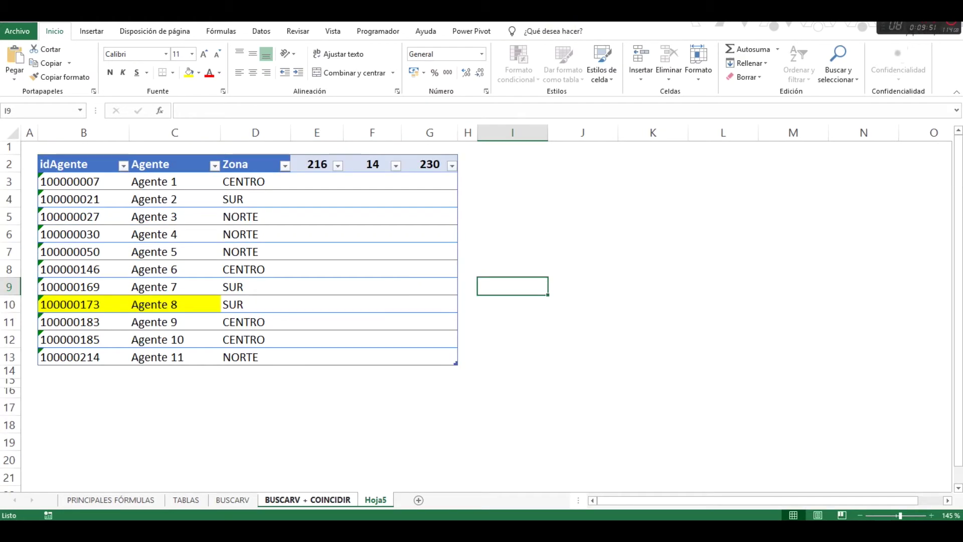
{"action": "left_click", "coordinate": [320, 503]}
{"action": "left_click", "coordinate": [369, 499]}
{"action": "left_click", "coordinate": [242, 502], "text": "ctrl"}
{"action": "left_click", "coordinate": [243, 502]}
{"action": "left_click", "coordinate": [306, 500]}
{"action": "left_click", "coordinate": [365, 502]}
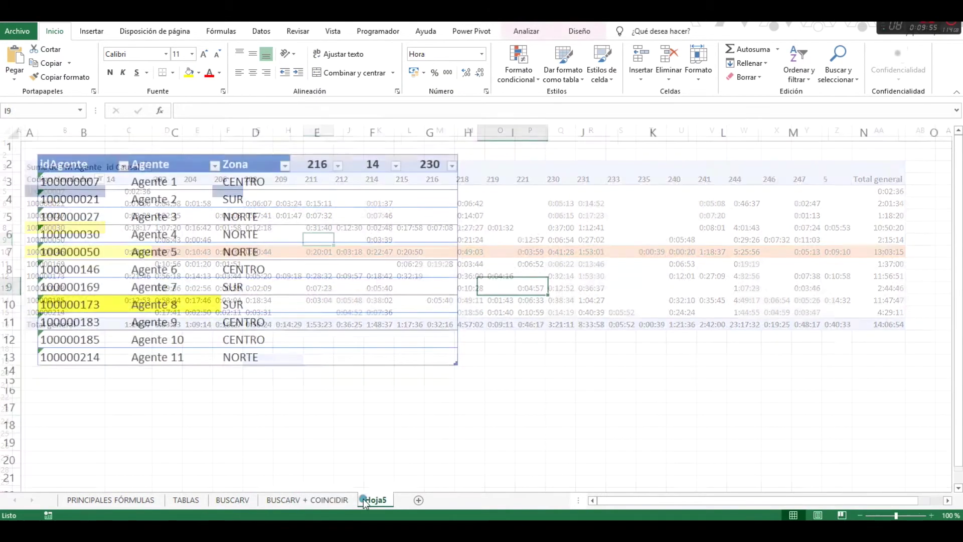
Begin a BUSCARV formula in E3 with the first agent's idAgente multiplied by 1 as the lookup value.
{"action": "left_click", "coordinate": [311, 176]}
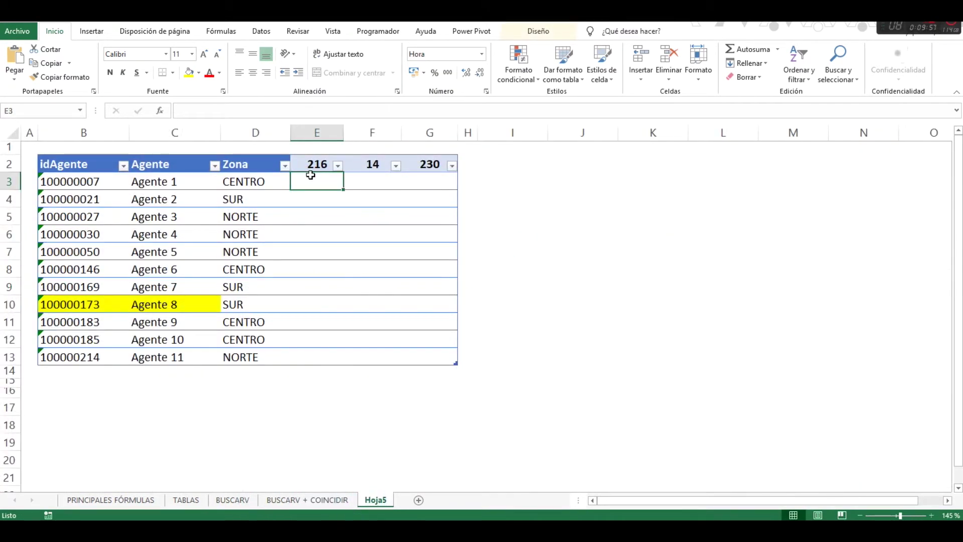
{"action": "type", "text": "=buscar"}
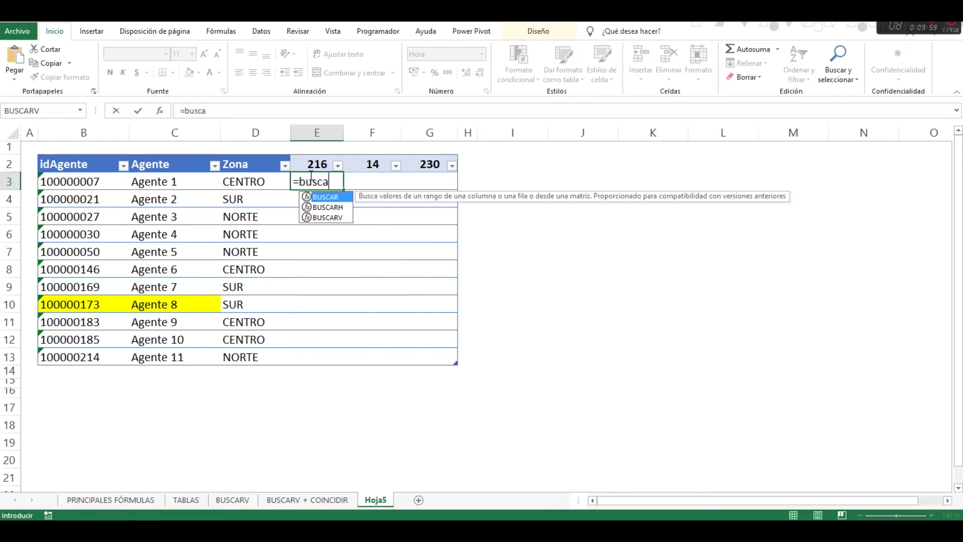
{"action": "key", "text": "Down"}
{"action": "key", "text": "Down"}
{"action": "key", "text": "Tab"}
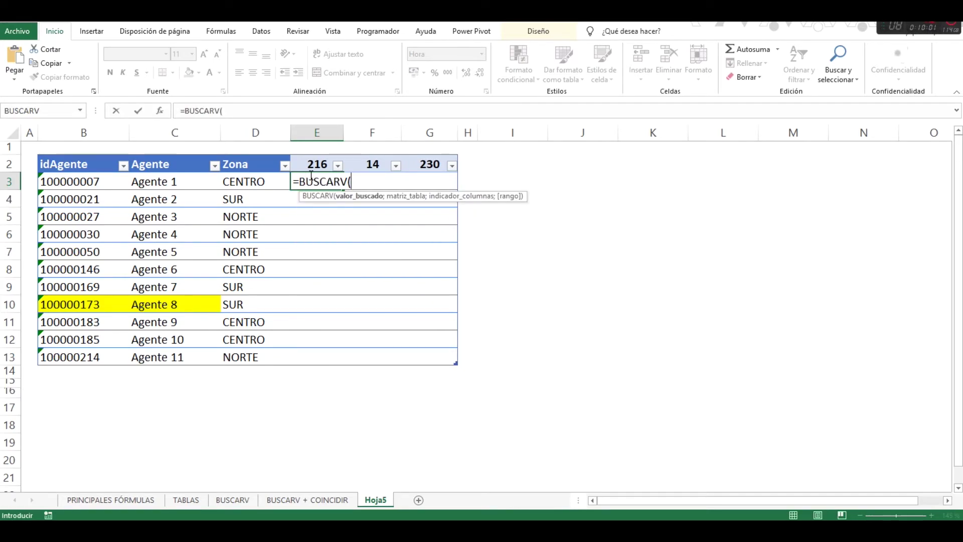
{"action": "key", "text": "Left"}
{"action": "key", "text": "Left"}
{"action": "key", "text": "Left"}
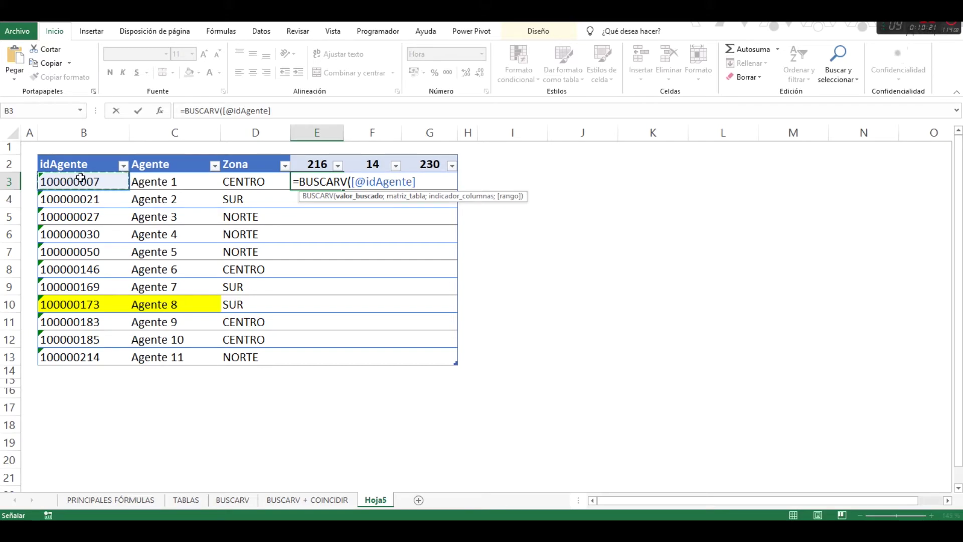
{"action": "type", "text": "*1;"}
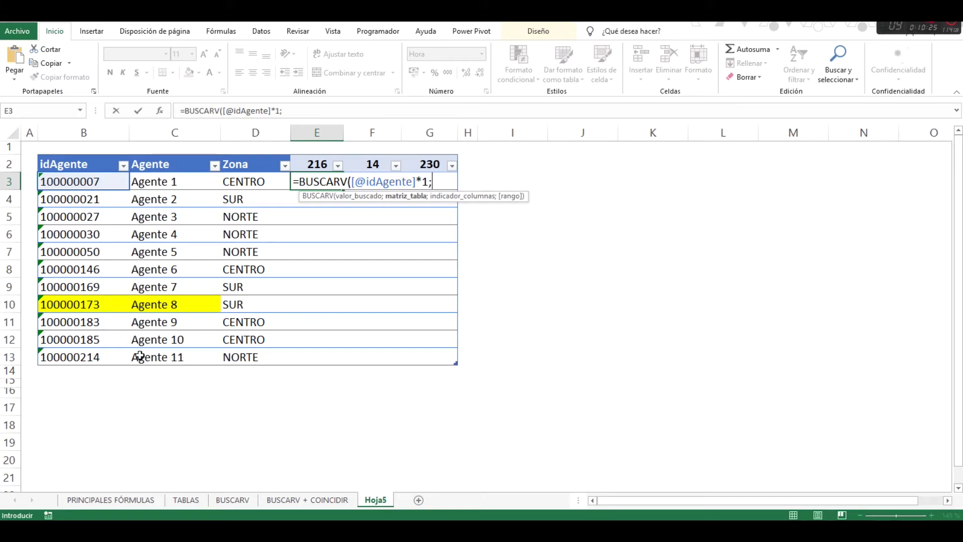
Set BUSCARV's table array to columns B through AA of the BUSCARV + COINCIDIR sheet as the absolute reference $B:$AA.
{"action": "left_click", "coordinate": [280, 501]}
{"action": "left_click_drag", "start_coordinate": [68, 128], "coordinate": [800, 180]}
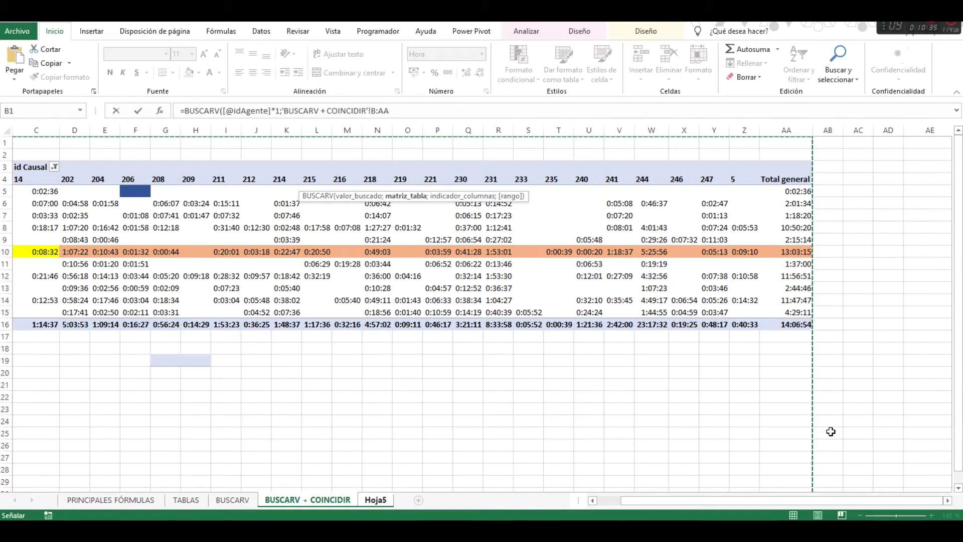
{"action": "key", "text": "F4"}
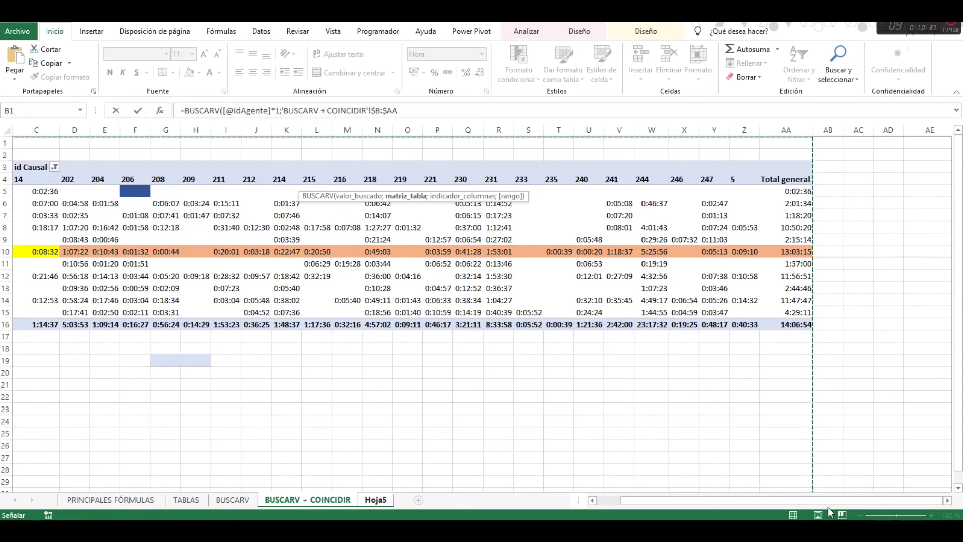
{"action": "left_click_drag", "start_coordinate": [815, 502], "coordinate": [685, 505]}
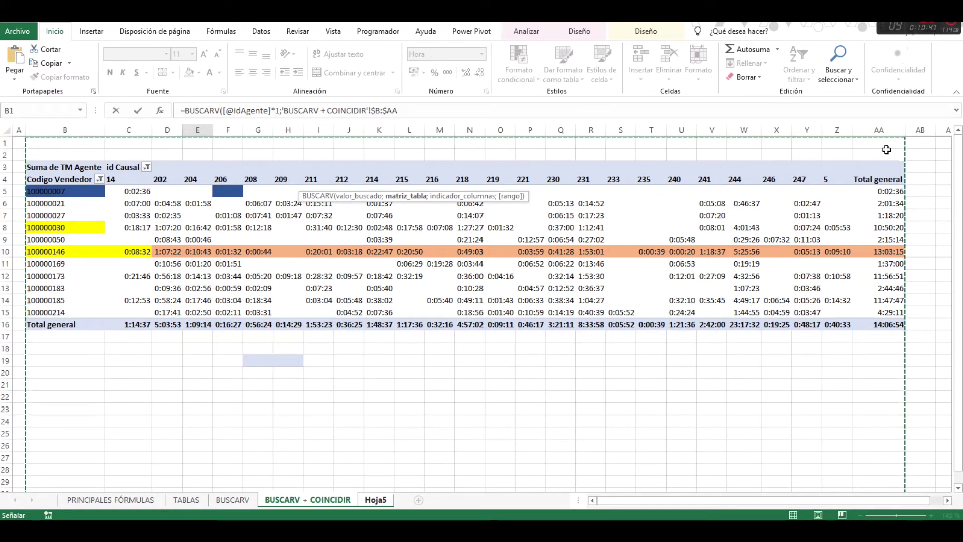
{"action": "type", "text": ";"}
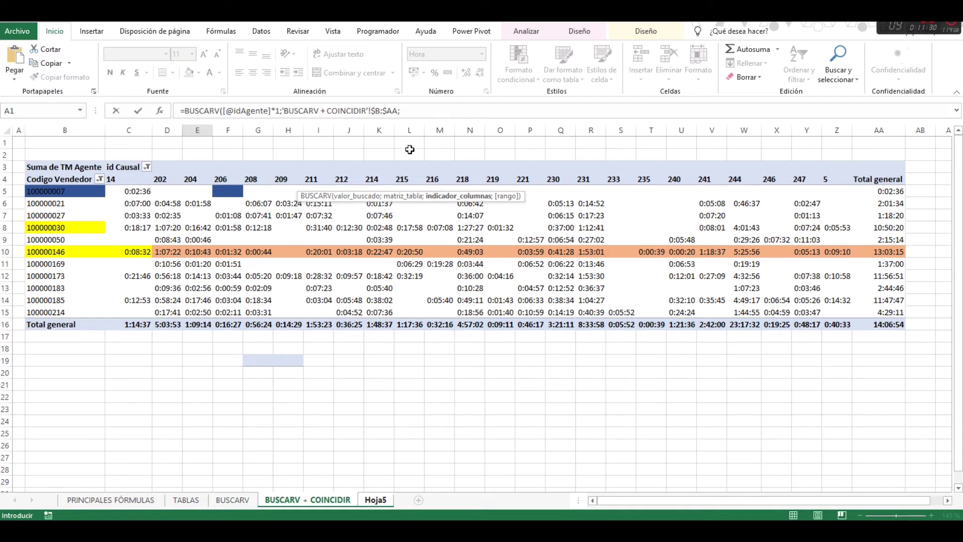
Nest COINCIDIR as the column index, with the 216 header referenced as Hoja5!E$2 for its lookup value.
{"action": "type", "text": "coi"}
{"action": "key", "text": "Tab"}
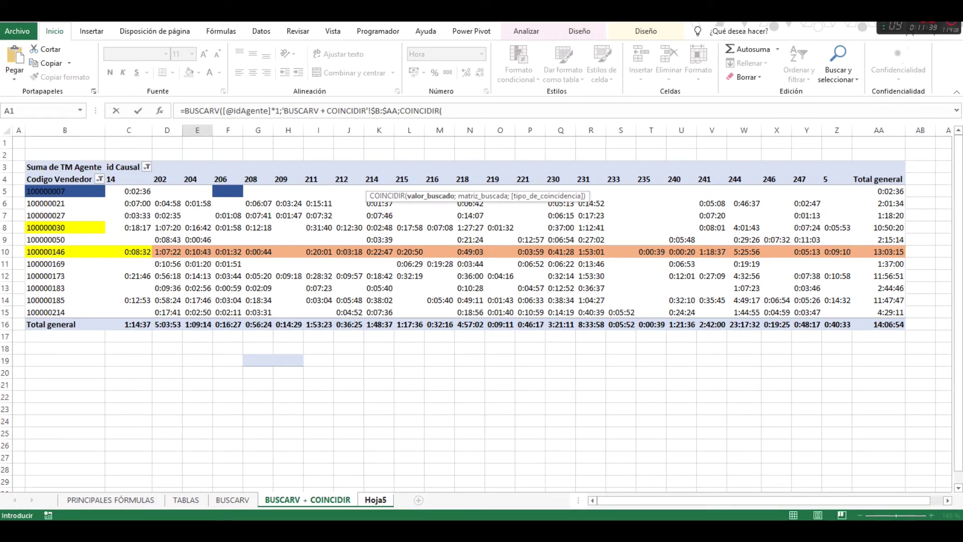
{"action": "left_click", "coordinate": [365, 501]}
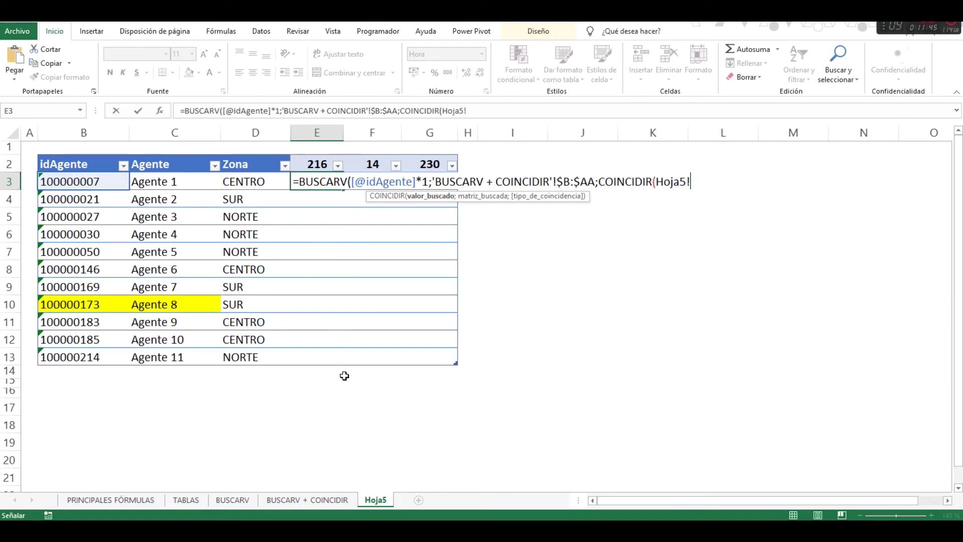
{"action": "left_click", "coordinate": [311, 164]}
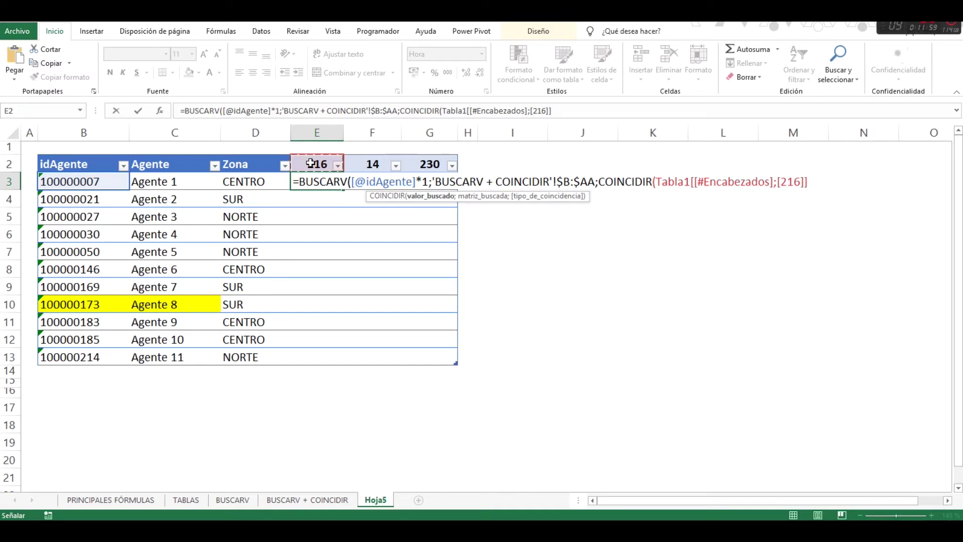
{"action": "key", "text": "Up"}
{"action": "key", "text": "Down"}
{"action": "key", "text": "Up"}
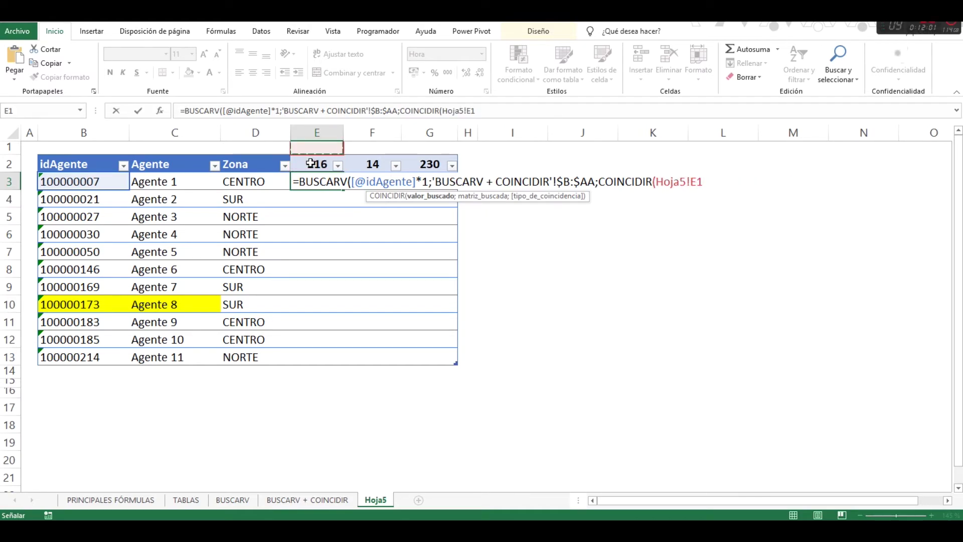
{"action": "key", "text": "BackSpace"}
{"action": "type", "text": "2"}
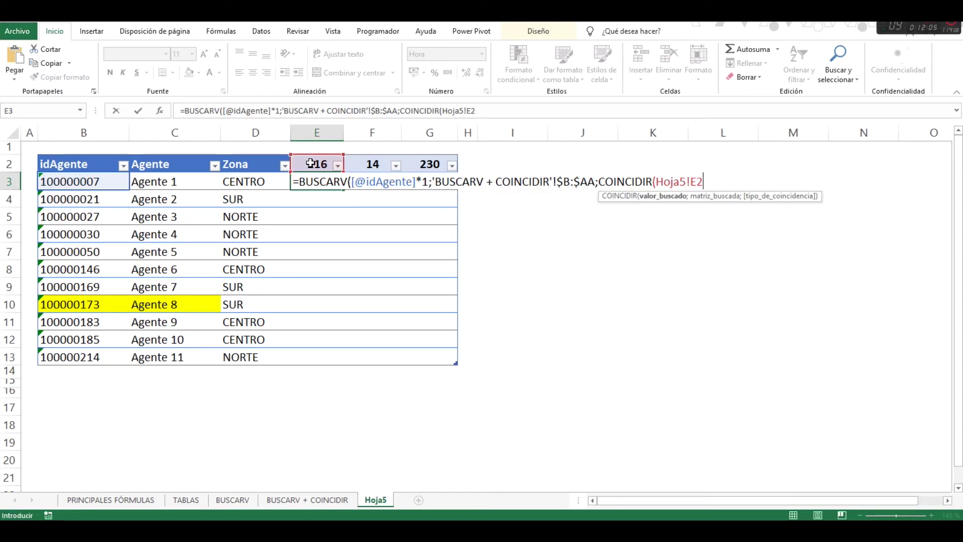
{"action": "key", "text": "F4"}
{"action": "key", "text": "F4"}
{"action": "type", "text": ";"}
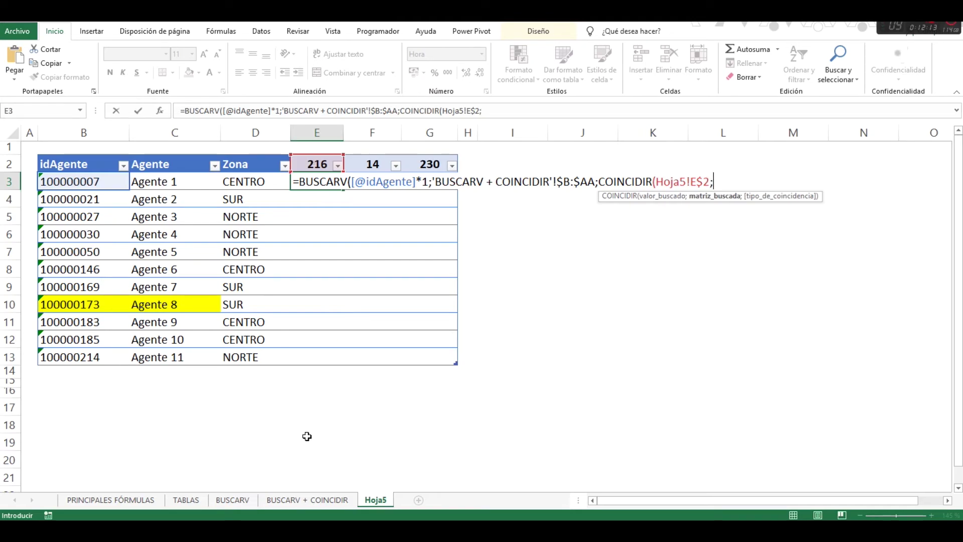
Set COINCIDIR's lookup array to the pivot header row $B$4:$AA$4 and its match type to 0, exact match.
{"action": "left_click", "coordinate": [320, 503]}
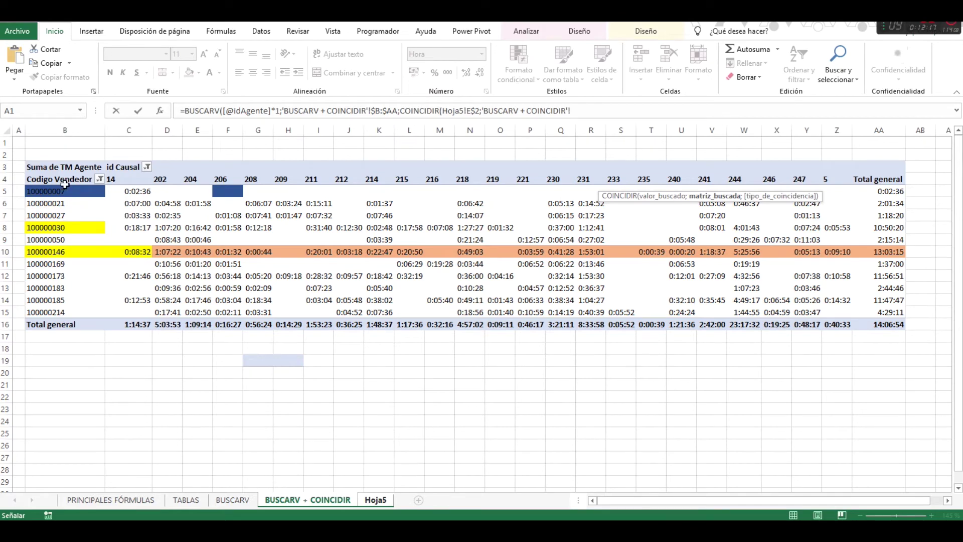
{"action": "left_click", "coordinate": [65, 183]}
{"action": "key", "text": "Left"}
{"action": "key", "text": "shift+space"}
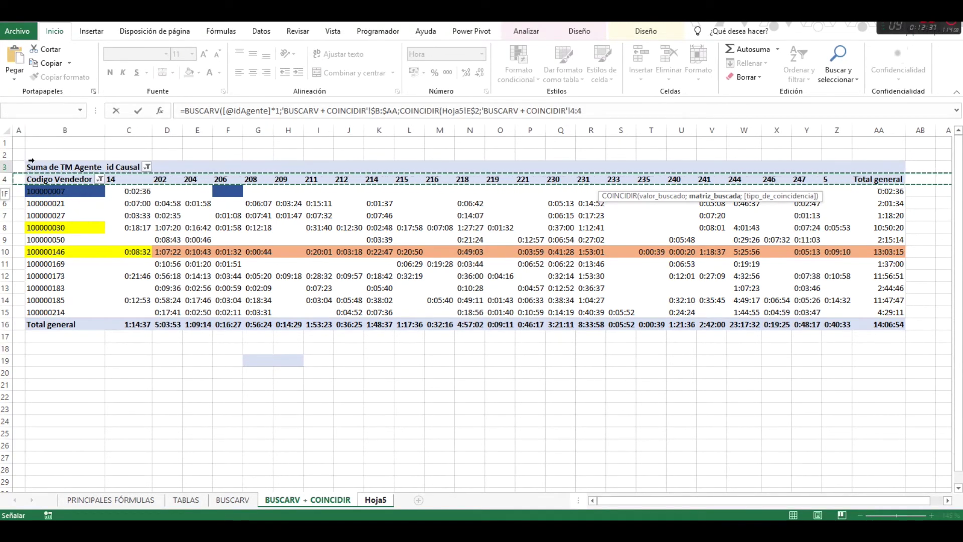
{"action": "left_click", "coordinate": [87, 177]}
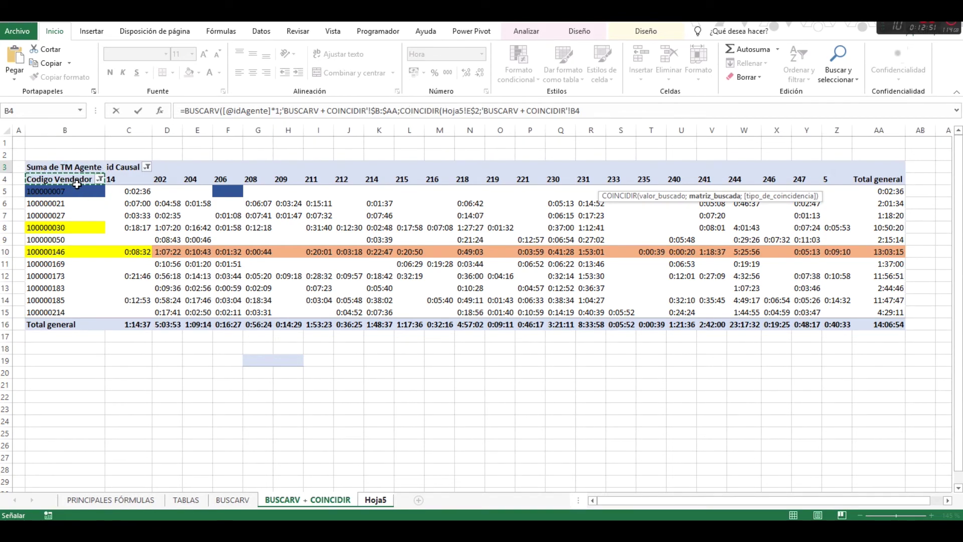
{"action": "key", "text": "ctrl+shift+Right"}
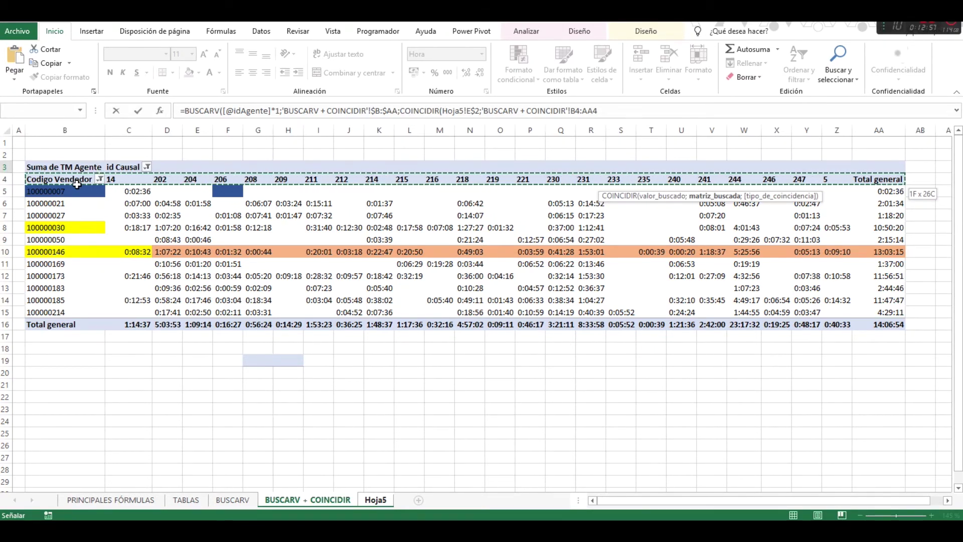
{"action": "key", "text": "F4"}
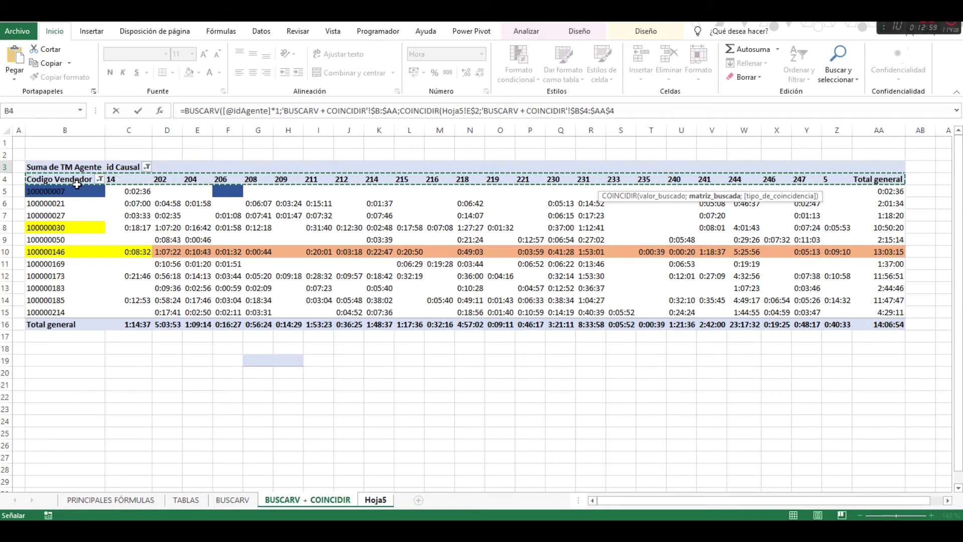
{"action": "type", "text": ";"}
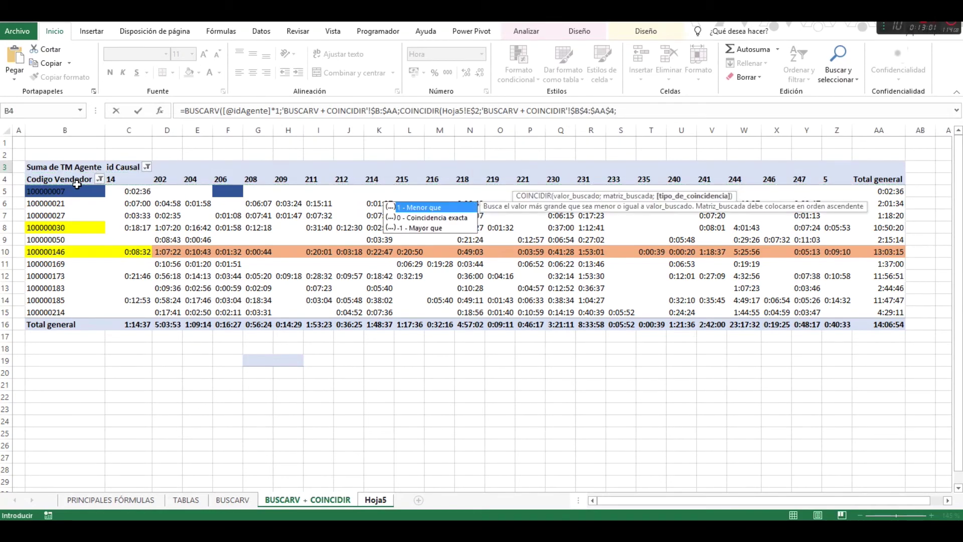
{"action": "key", "text": "Down"}
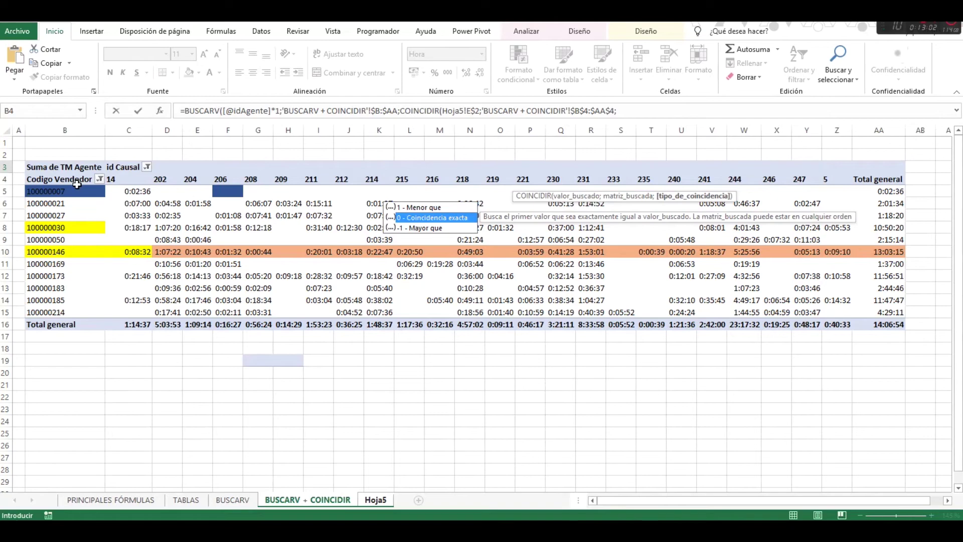
{"action": "key", "text": "Tab"}
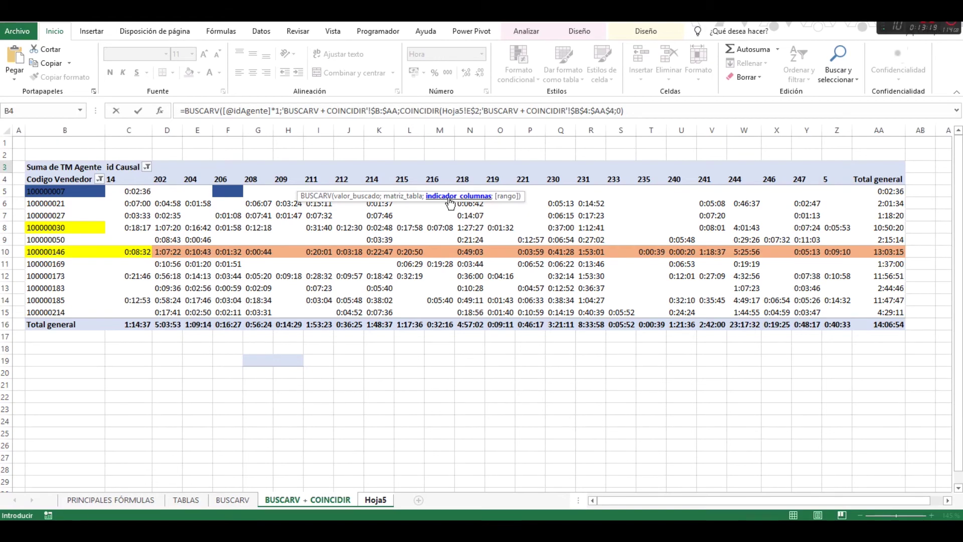
Complete the BUSCARV formula with FALSO for exact match and enter it in E3.
{"action": "type", "text": ";"}
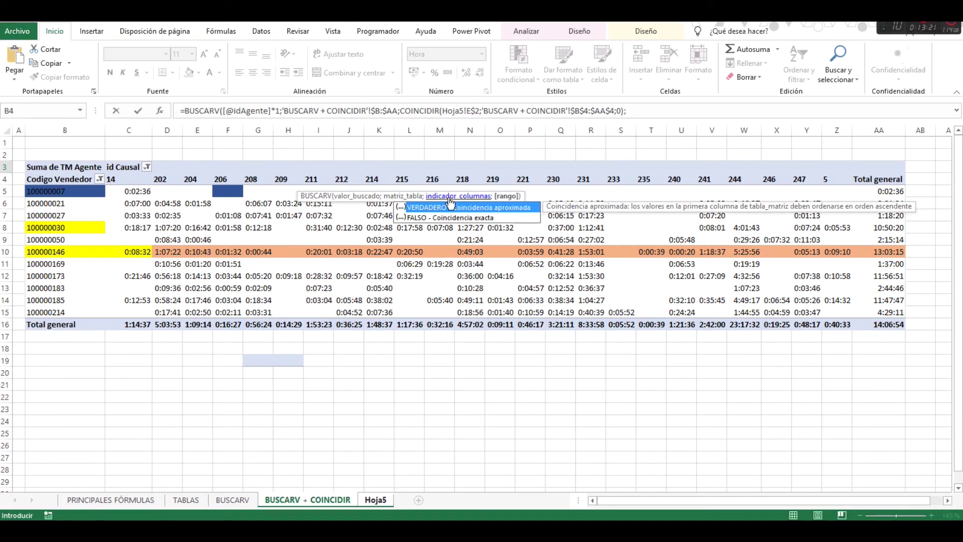
{"action": "key", "text": "Down"}
{"action": "key", "text": "Tab"}
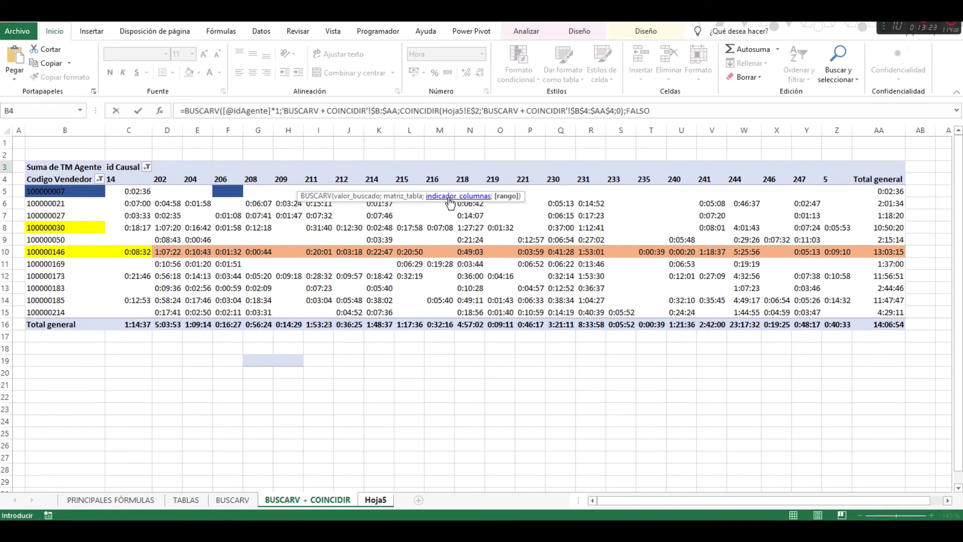
{"action": "type", "text": ")"}
{"action": "key", "text": "Return"}
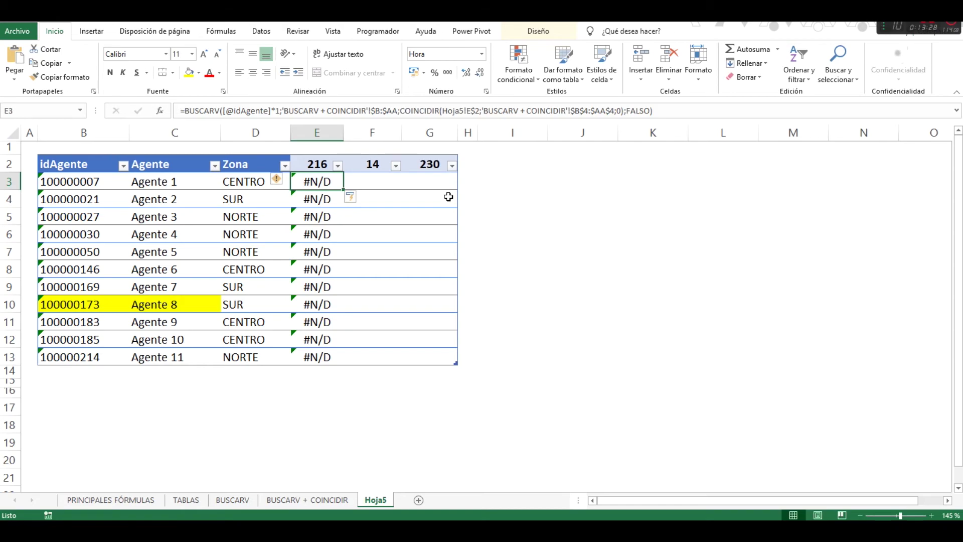
Open E3's formula for review and highlight its nested COINCIDIR function, from the function name through its arguments.
{"action": "key", "text": "F2"}
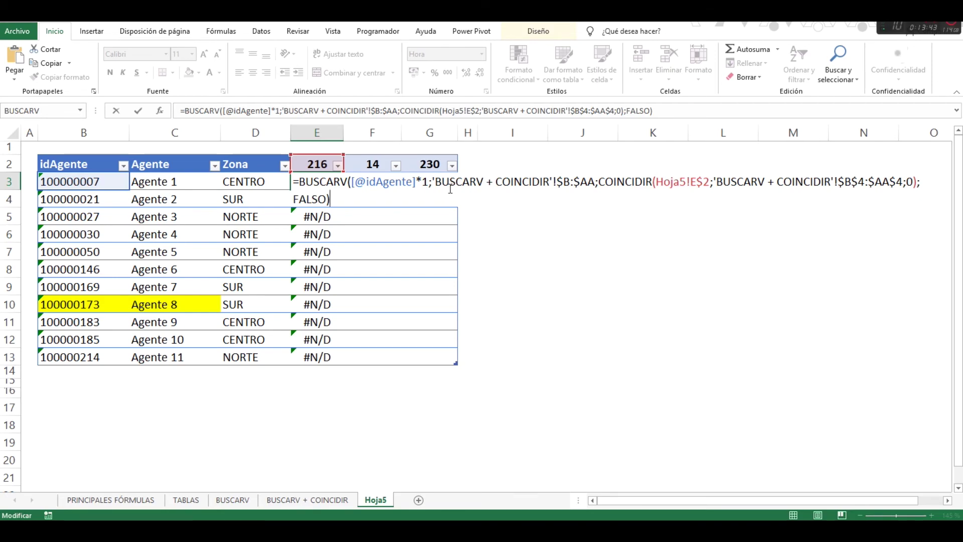
{"action": "key", "text": "ctrl+Return"}
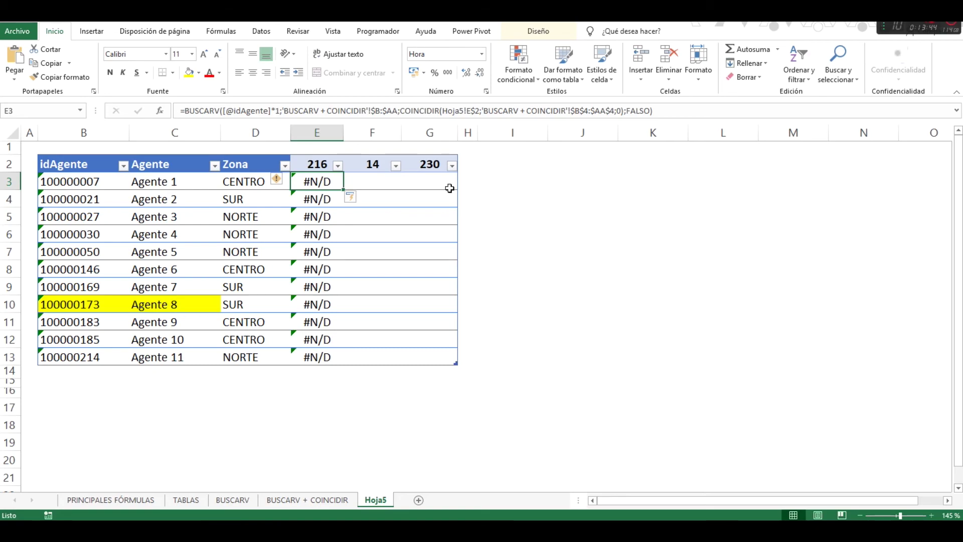
{"action": "key", "text": "F2"}
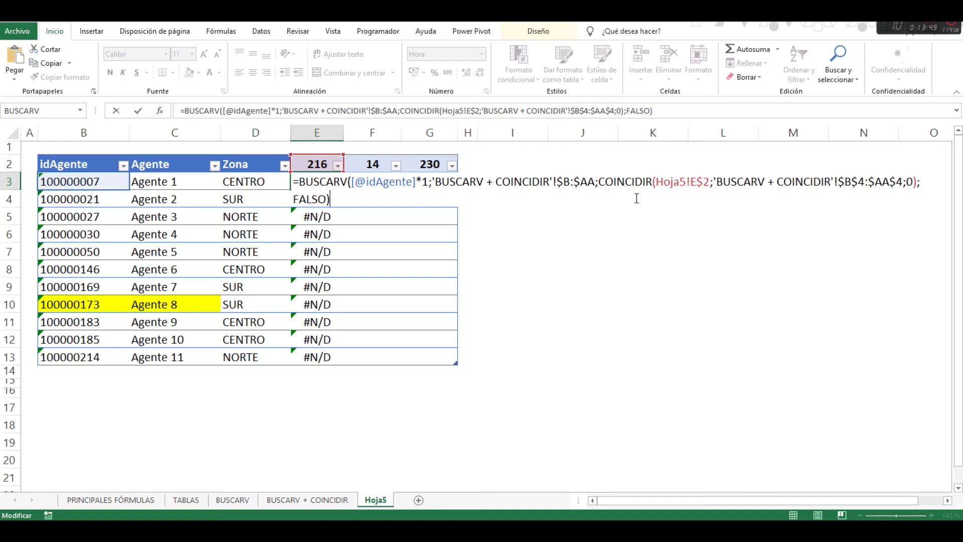
{"action": "left_click", "coordinate": [615, 179]}
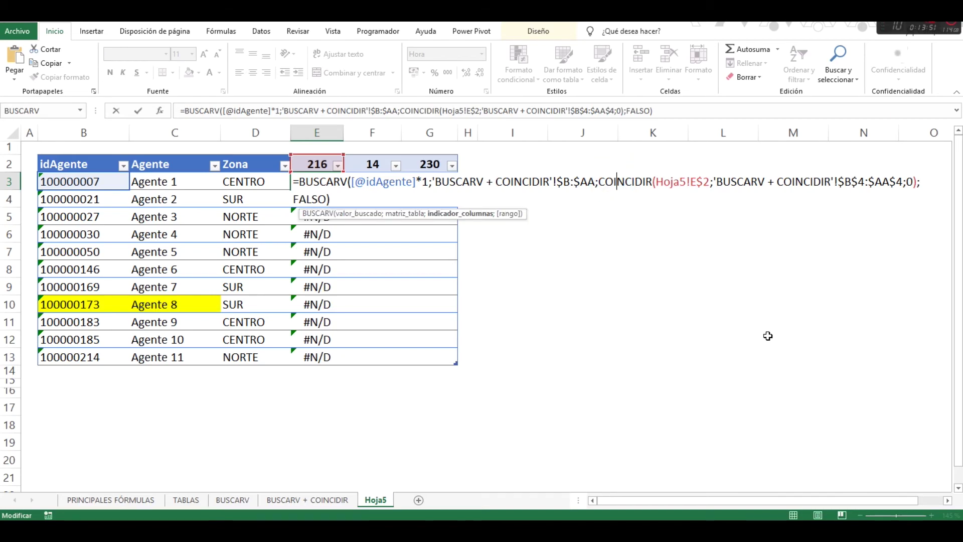
{"action": "key", "text": "Left"}
{"action": "key", "text": "Left"}
{"action": "key", "text": "Left"}
{"action": "key", "text": "shift+Right"}
{"action": "key", "text": "shift+Right"}
{"action": "key", "text": "shift+Right"}
{"action": "key", "text": "shift+Right"}
{"action": "key", "text": "shift+Right"}
{"action": "key", "text": "shift+Right"}
{"action": "key", "text": "shift+Right"}
{"action": "key", "text": "shift+Right"}
{"action": "key", "text": "shift+Right"}
{"action": "key", "text": "shift+Right"}
{"action": "key", "text": "shift+Right"}
{"action": "key", "text": "shift+Right"}
{"action": "key", "text": "shift+Right"}
{"action": "key", "text": "shift+Right"}
{"action": "key", "text": "shift+Right"}
{"action": "key", "text": "shift+Right"}
{"action": "key", "text": "shift+Right"}
{"action": "key", "text": "shift+Right"}
{"action": "key", "text": "shift+Right"}
{"action": "key", "text": "shift+Right"}
{"action": "key", "text": "shift+Right"}
{"action": "key", "text": "shift+Right"}
{"action": "key", "text": "shift+Right"}
{"action": "key", "text": "shift+Right"}
{"action": "key", "text": "shift+Right"}
{"action": "key", "text": "shift+Right"}
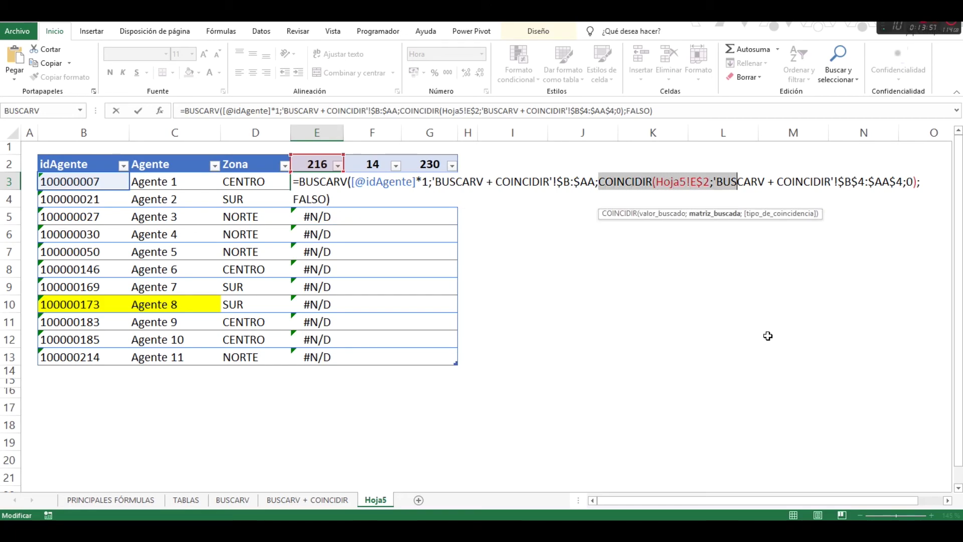
{"action": "key", "text": "shift+Right"}
{"action": "key", "text": "shift+Right"}
{"action": "key", "text": "shift+Right"}
{"action": "key", "text": "shift+Right"}
{"action": "key", "text": "shift+Right"}
{"action": "key", "text": "shift+Right"}
{"action": "key", "text": "shift+Right"}
{"action": "key", "text": "shift+Right"}
{"action": "key", "text": "shift+Right"}
{"action": "key", "text": "shift+Right"}
{"action": "key", "text": "shift+Right"}
{"action": "key", "text": "shift+Right"}
{"action": "key", "text": "shift+Right"}
{"action": "key", "text": "shift+Right"}
{"action": "key", "text": "shift+Right"}
{"action": "key", "text": "shift+Right"}
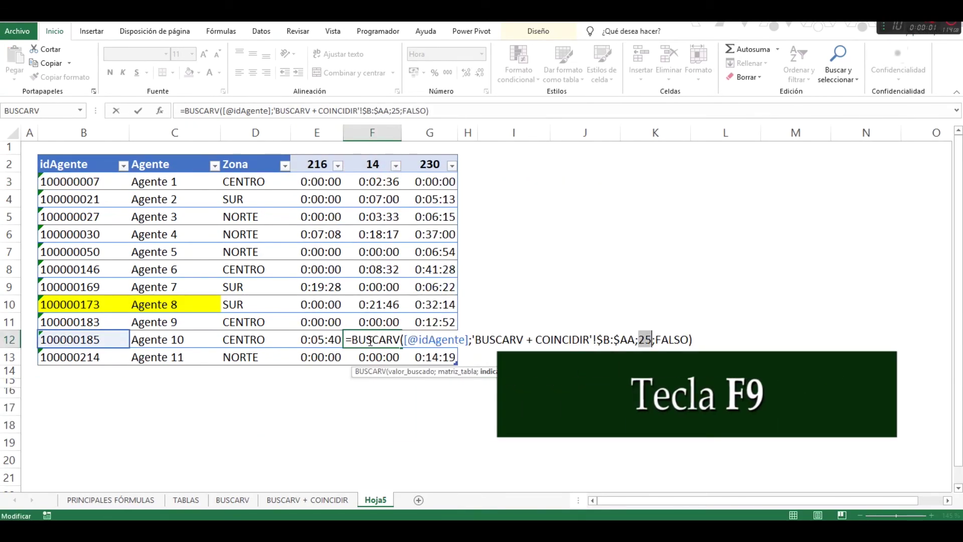
Leave F12's formula, count the pivot header cells from 14 back to Codigo Vendedor on the BUSCARV + COINCIDIR sheet, and return to Hoja5.
{"action": "key", "text": "Escape"}
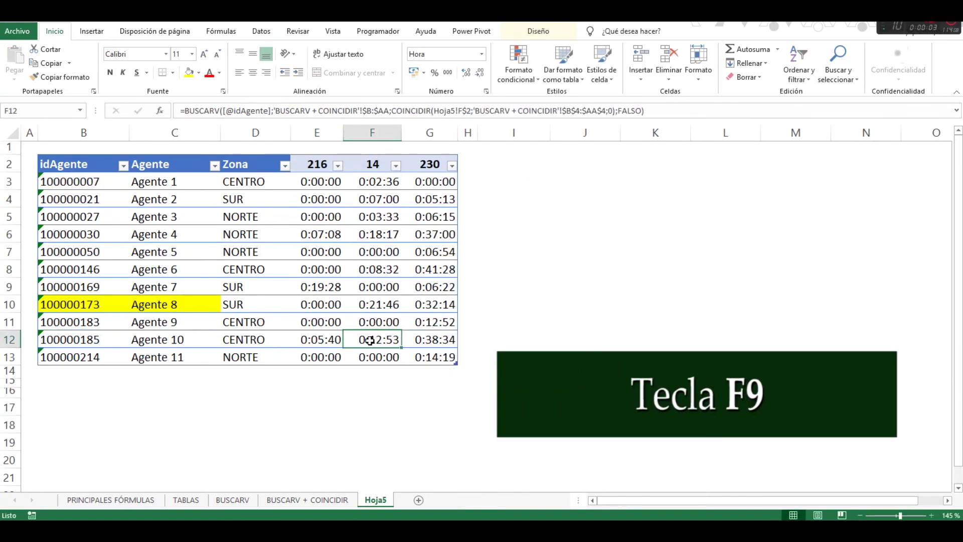
{"action": "key", "text": "ctrl+Page_Up"}
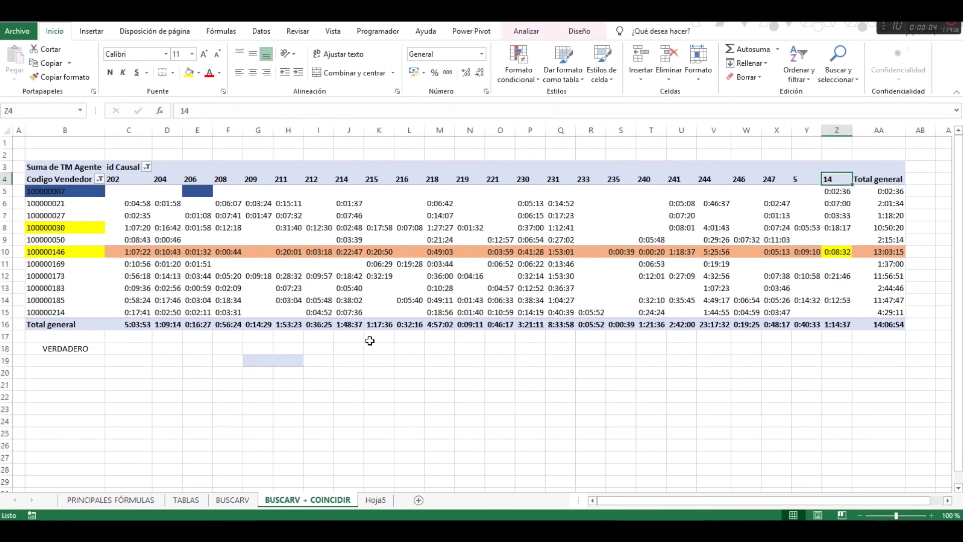
{"action": "key", "text": "ctrl+shift+Left"}
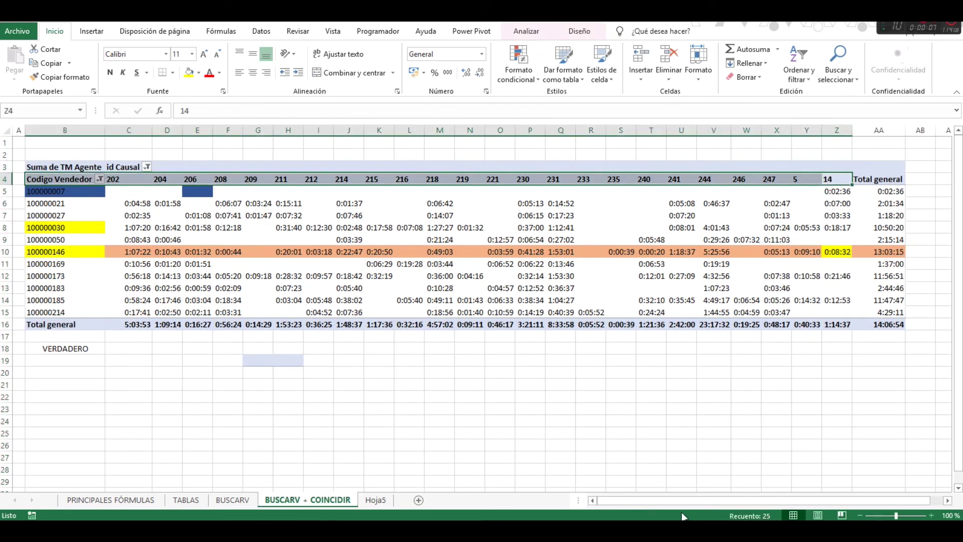
{"action": "left_click", "coordinate": [366, 502]}
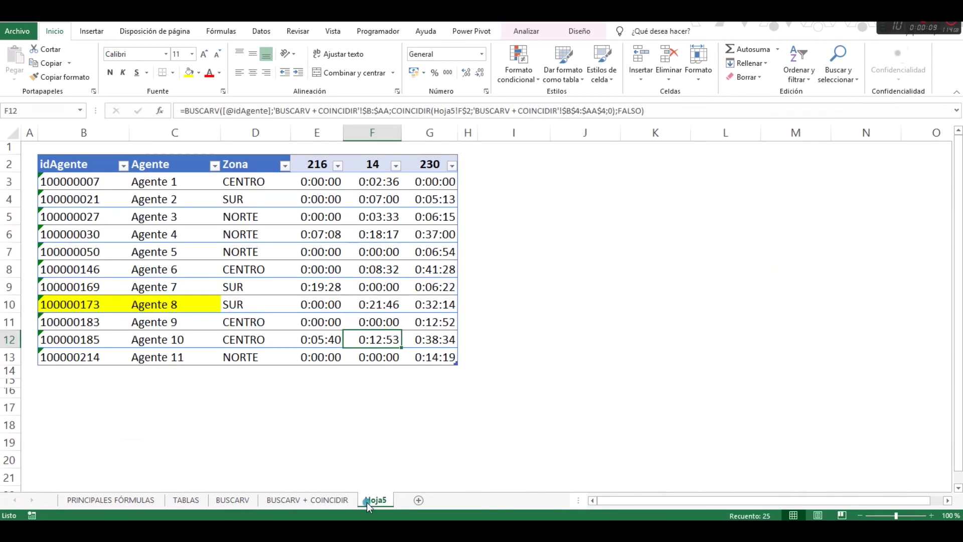